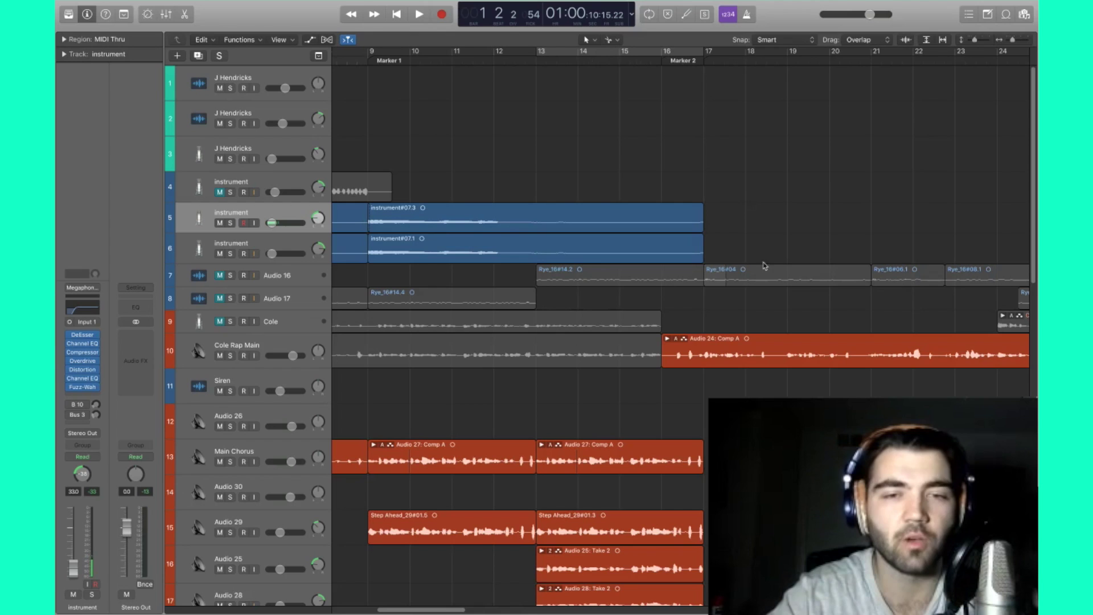
{"action": "left_click", "coordinate": [256, 338]}
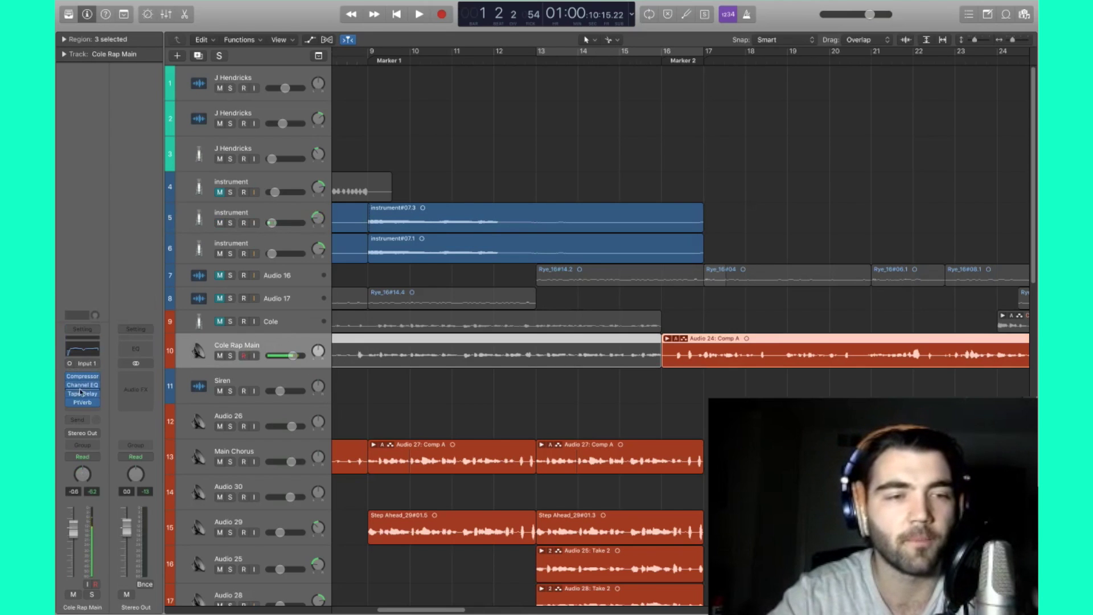
{"action": "mouse_move", "coordinate": [84, 378]}
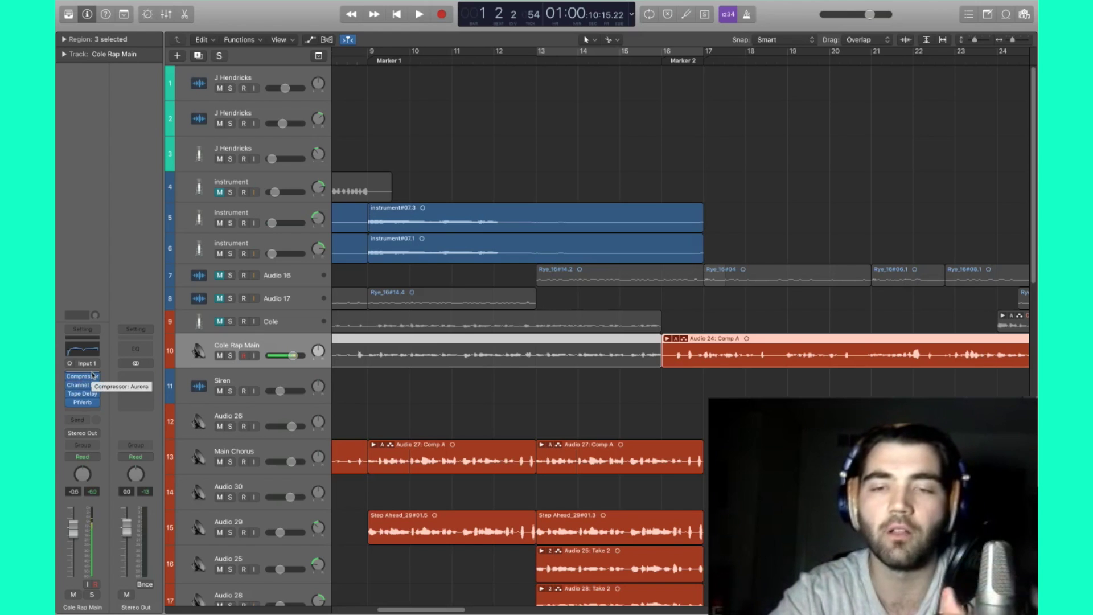
{"action": "left_click", "coordinate": [818, 172]}
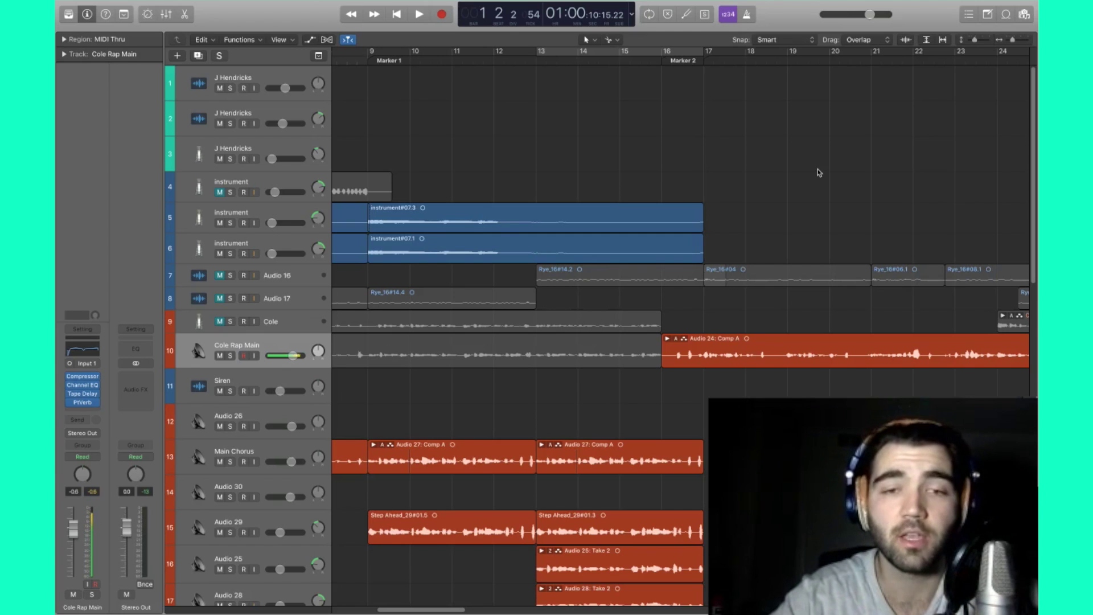
{"action": "left_click", "coordinate": [243, 356]}
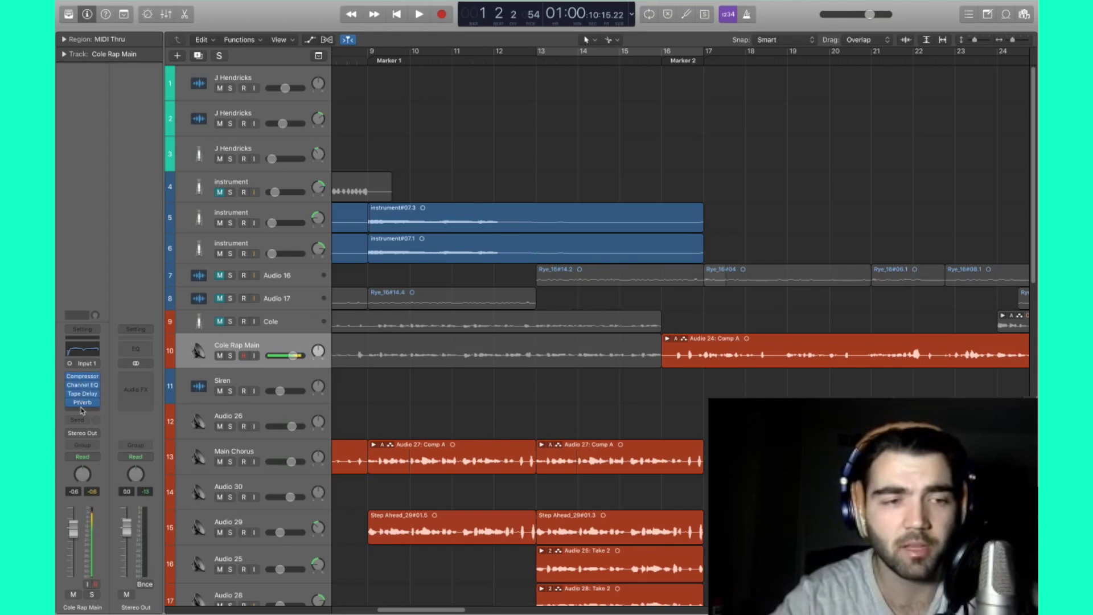
{"action": "left_click", "coordinate": [84, 350]}
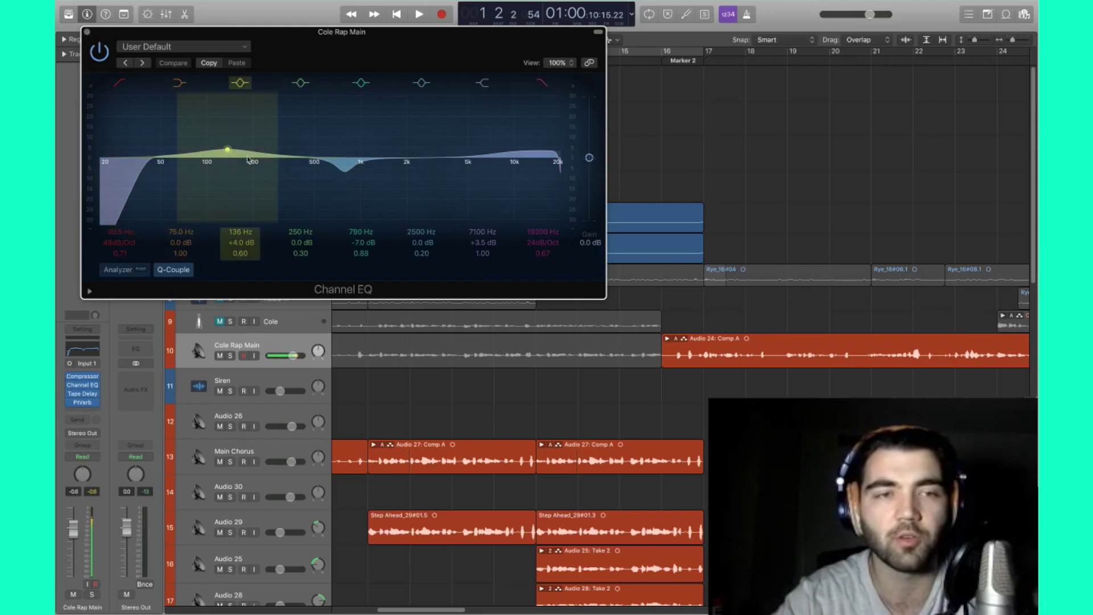
{"action": "left_click", "coordinate": [86, 32]}
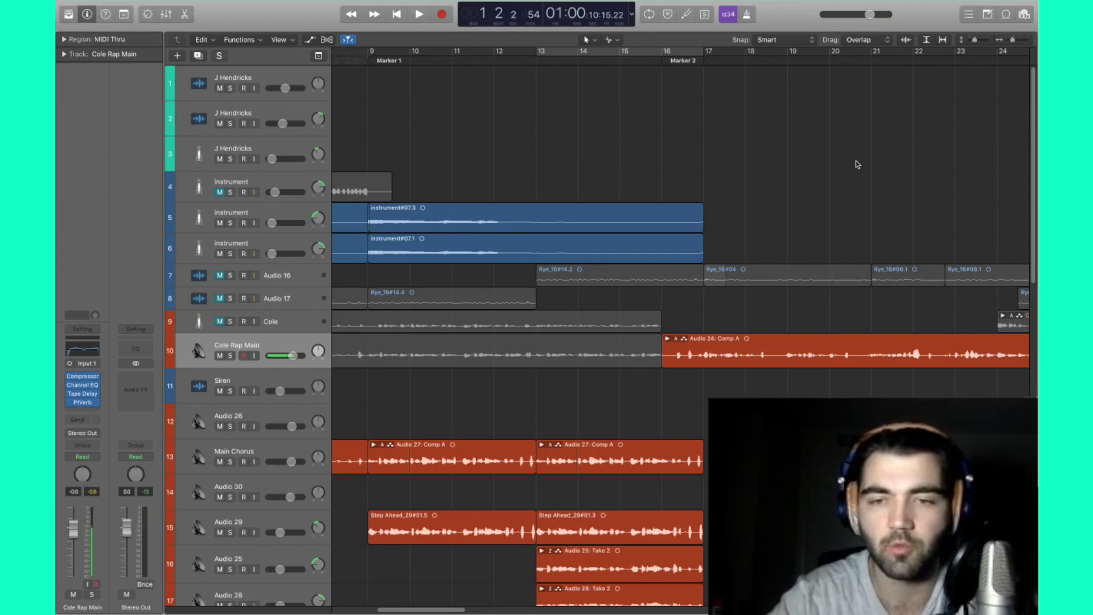
Step: Set the playhead at bar 14, raise the system volume and start playback
{"action": "left_click", "coordinate": [607, 62]}
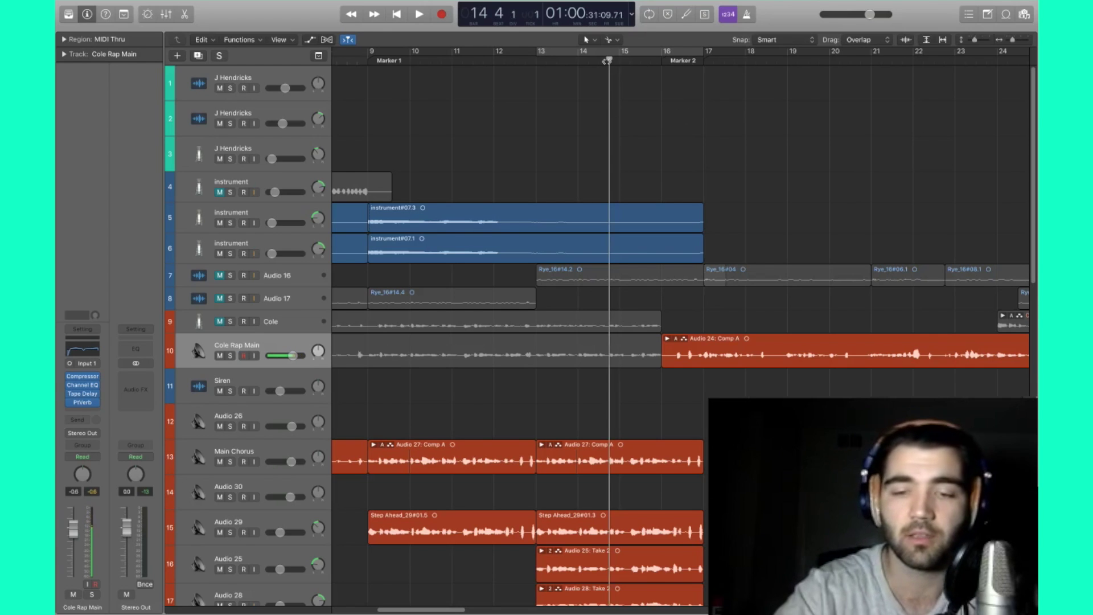
{"action": "key", "text": "XF86AudioRaiseVolume"}
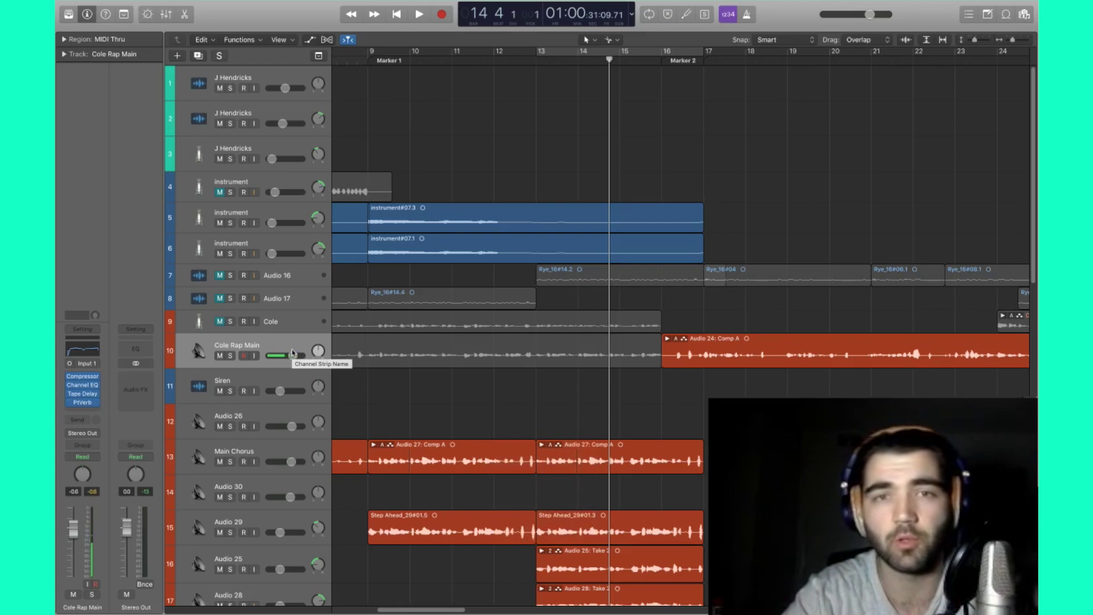
{"action": "key", "text": "space"}
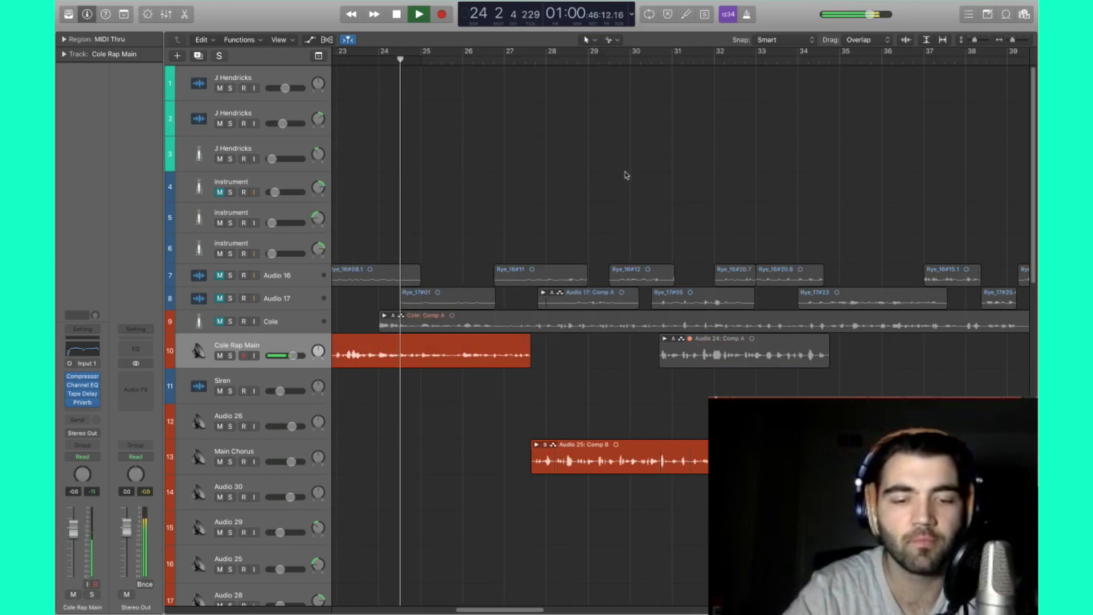
Step: Stop playback, solo Cole Rap Main, and play it alone from bar 15
{"action": "key", "text": "space"}
{"action": "scroll", "coordinate": [548, 204], "scroll_direction": "left", "scroll_amount": 10}
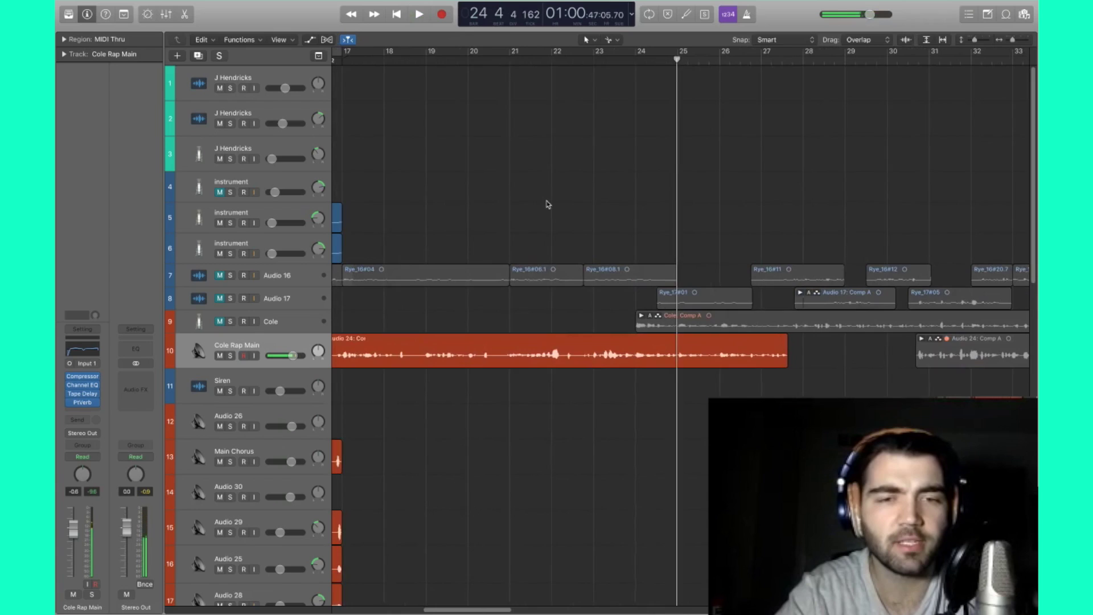
{"action": "scroll", "coordinate": [547, 205], "scroll_direction": "left", "scroll_amount": 3}
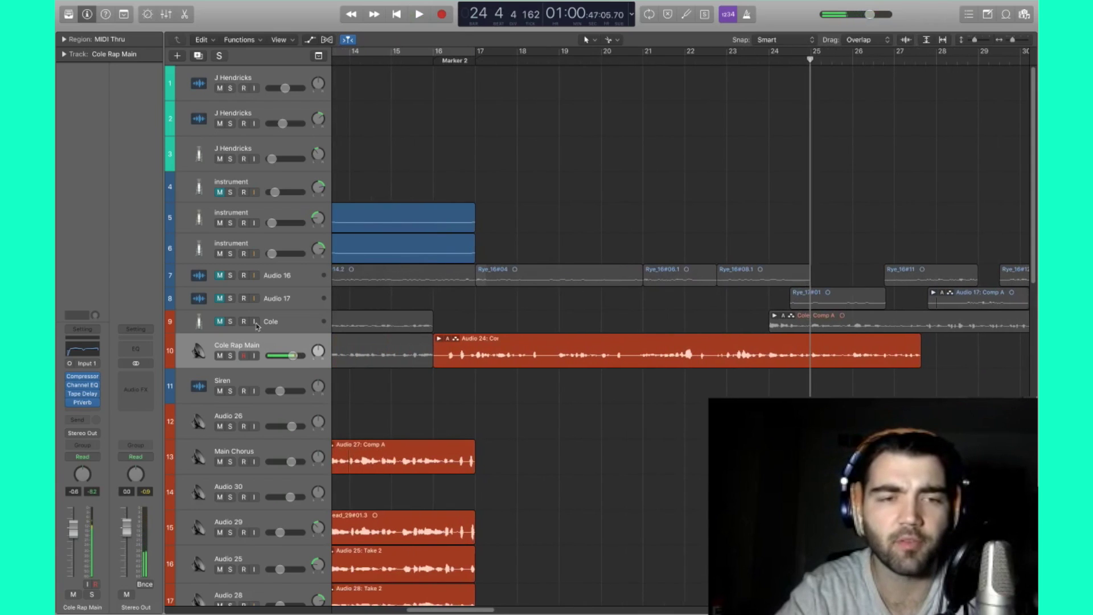
{"action": "left_click", "coordinate": [231, 356]}
{"action": "left_click", "coordinate": [423, 56]}
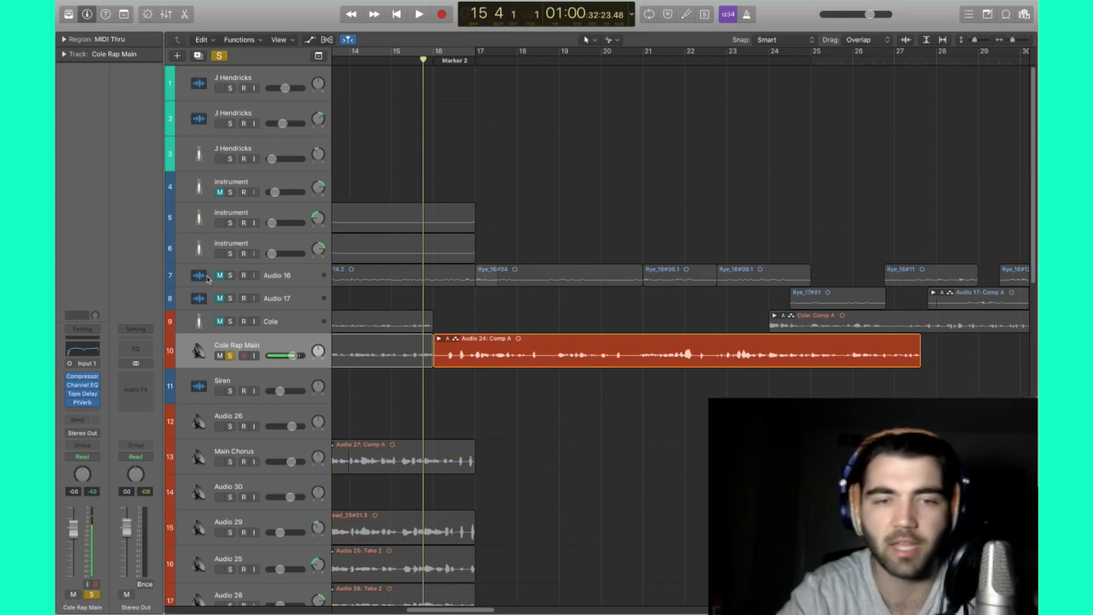
{"action": "key", "text": "space"}
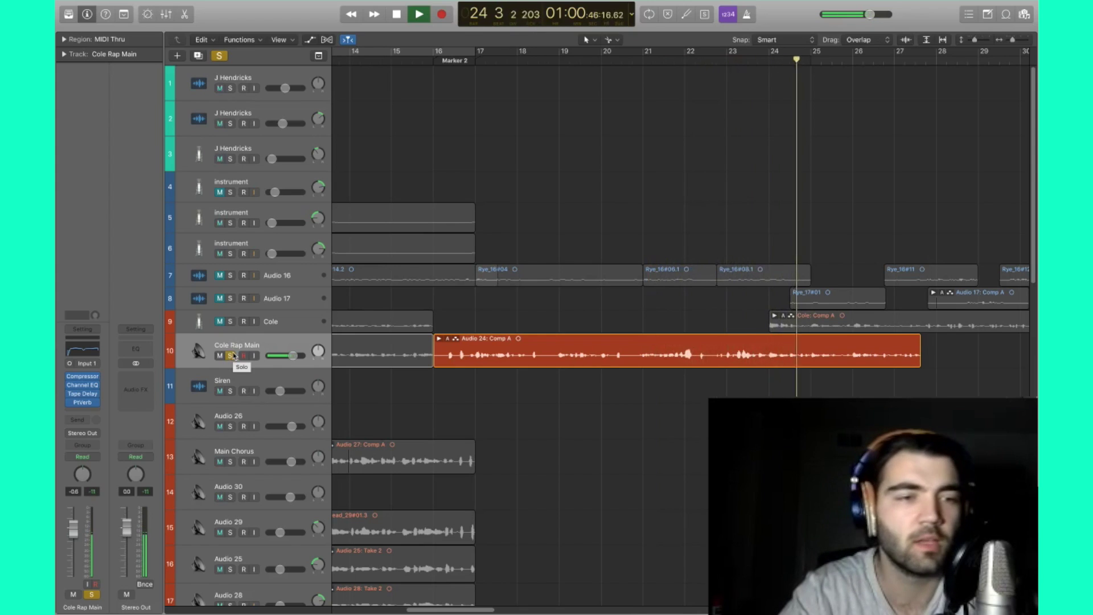
{"action": "key", "text": "space"}
Step: Bypass the Compressor, Channel EQ, Tape Delay and PtVerb inserts on Cole Rap Main
{"action": "left_click", "coordinate": [70, 376]}
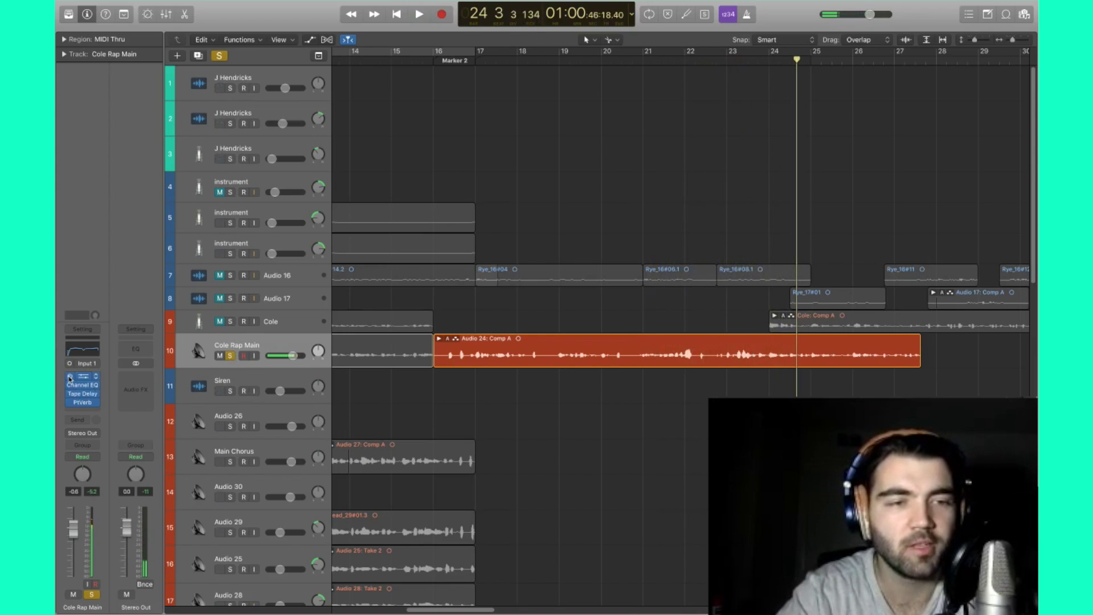
{"action": "left_click", "coordinate": [70, 386]}
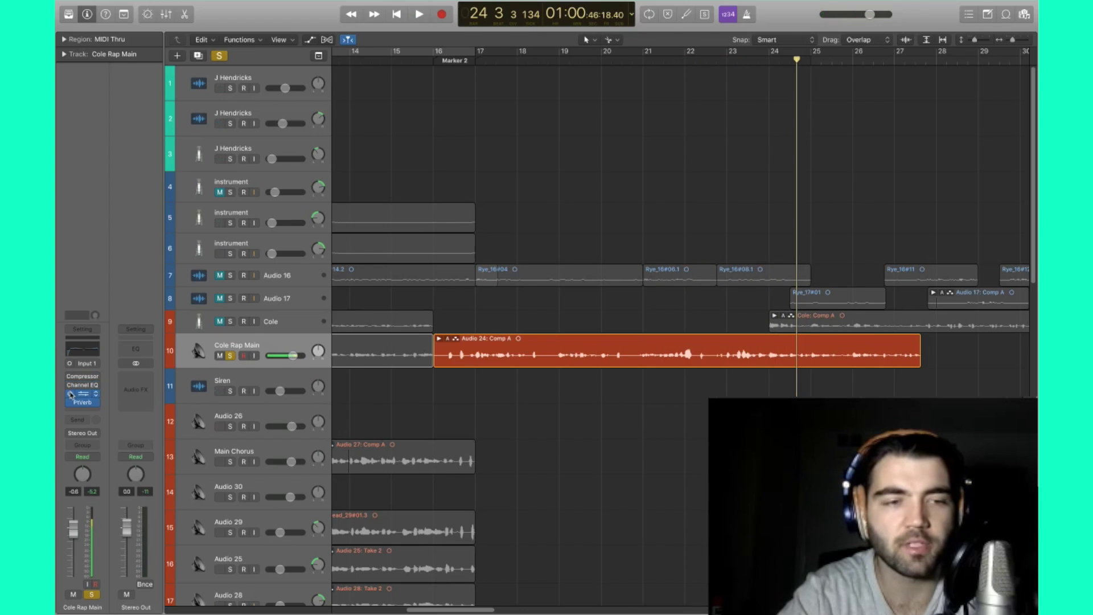
{"action": "left_click", "coordinate": [70, 393]}
{"action": "left_click", "coordinate": [70, 402]}
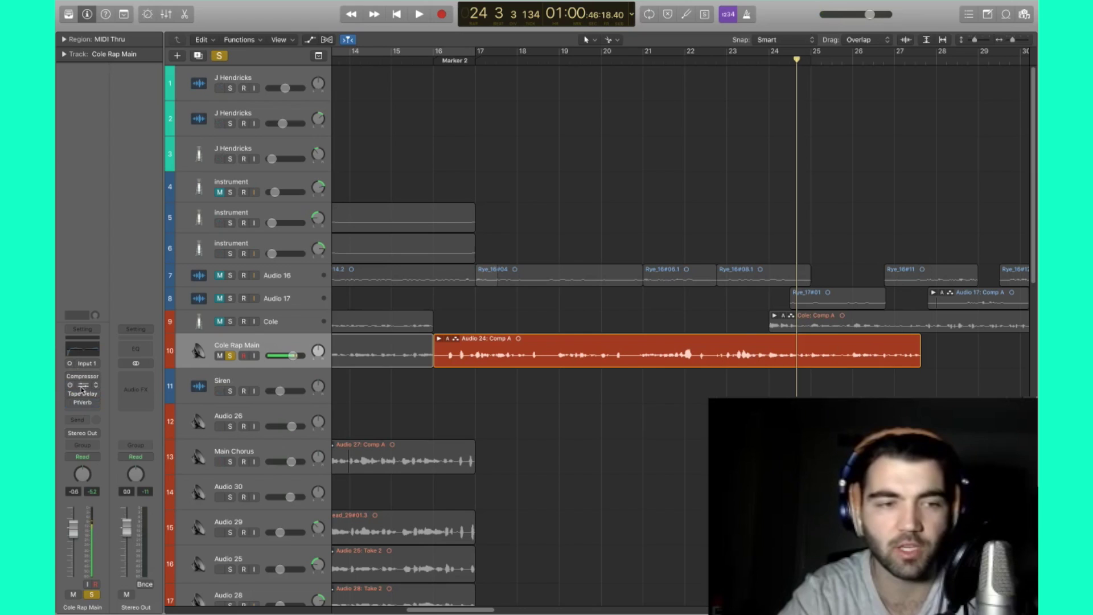
Step: Play the dry soloed vocal from bar 15, then stop
{"action": "mouse_move", "coordinate": [87, 394]}
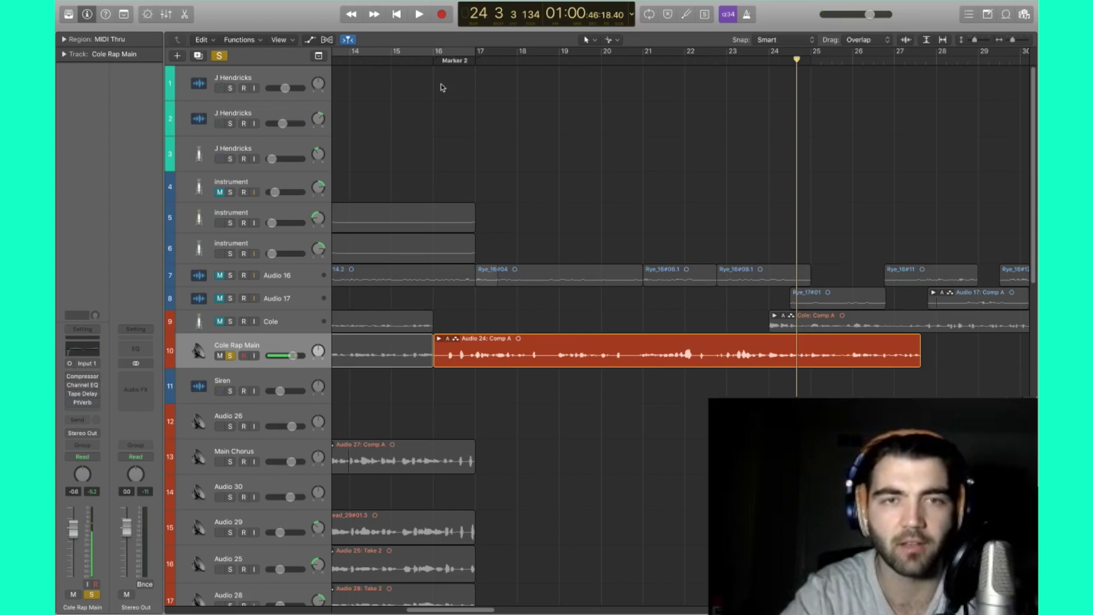
{"action": "left_click", "coordinate": [413, 54]}
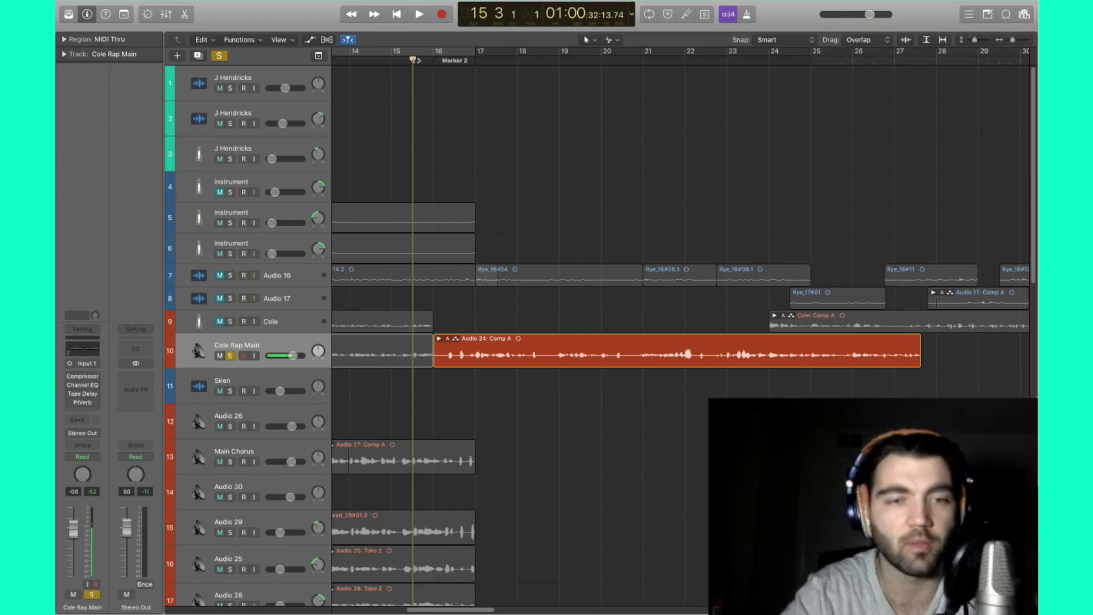
{"action": "key", "text": "space"}
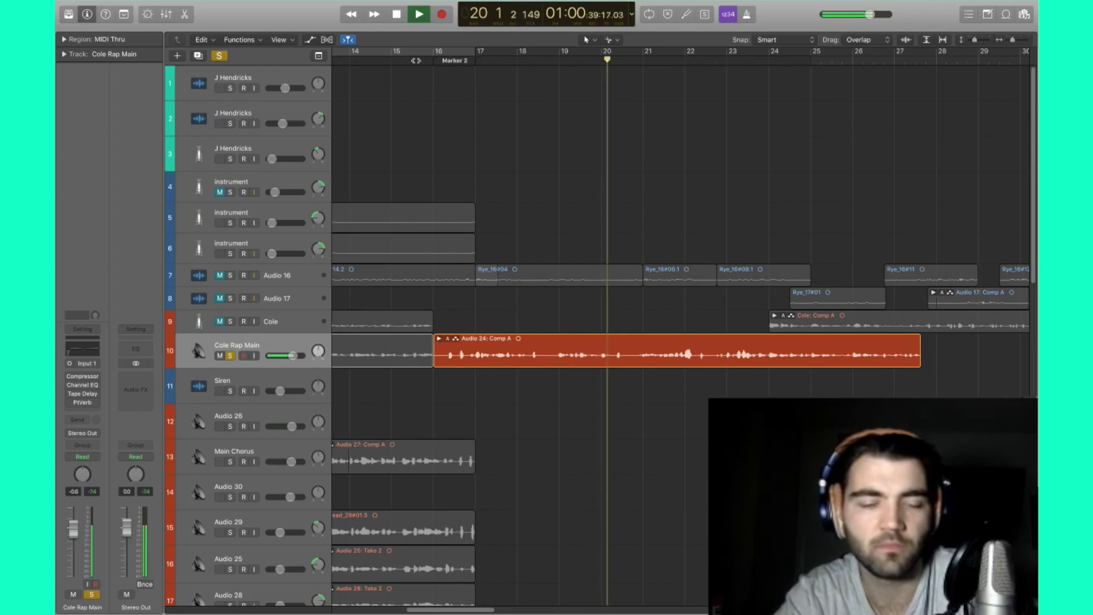
{"action": "key", "text": "space"}
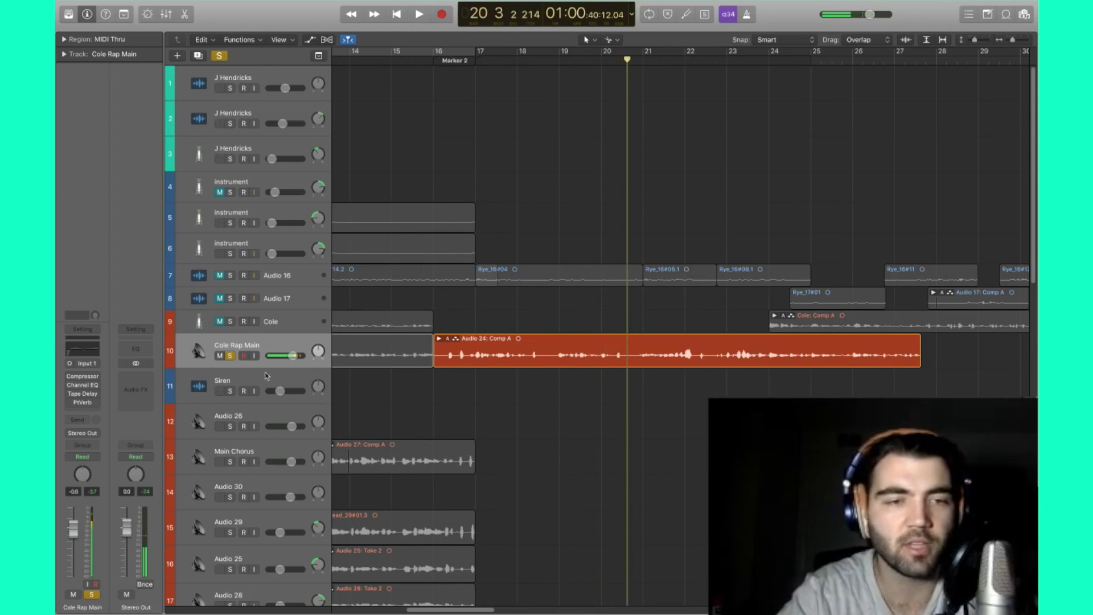
{"action": "left_click", "coordinate": [232, 357]}
{"action": "left_click", "coordinate": [402, 57]}
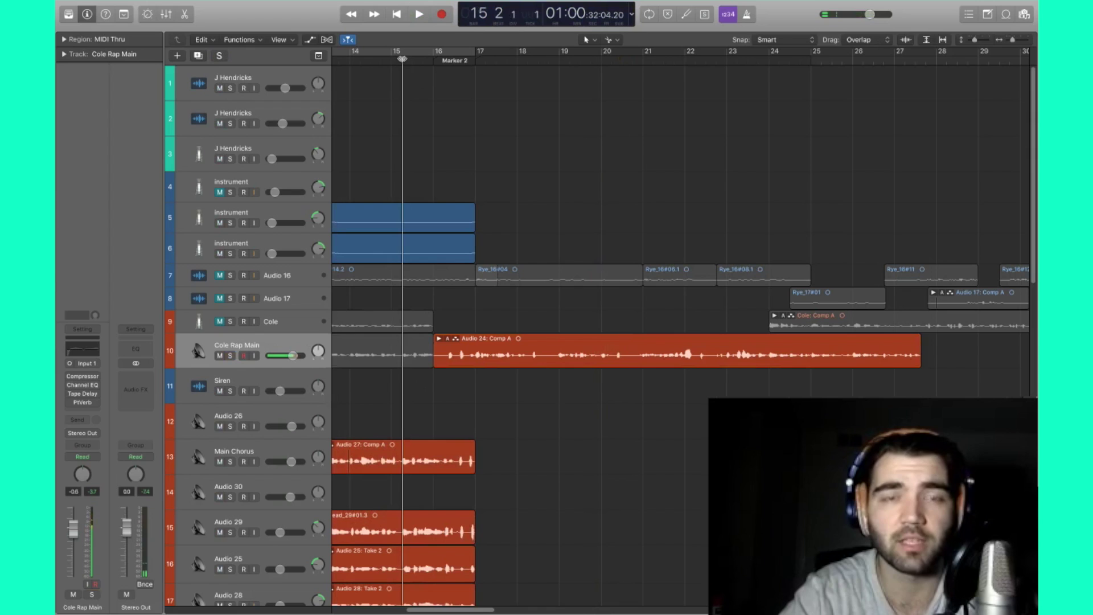
{"action": "key", "text": "space"}
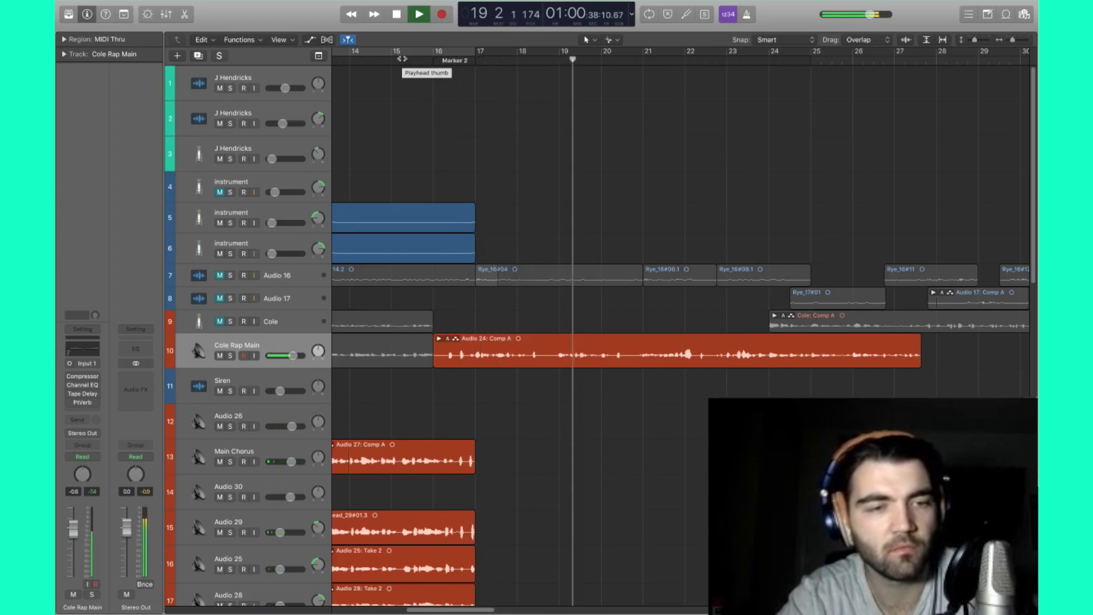
{"action": "key", "text": "space"}
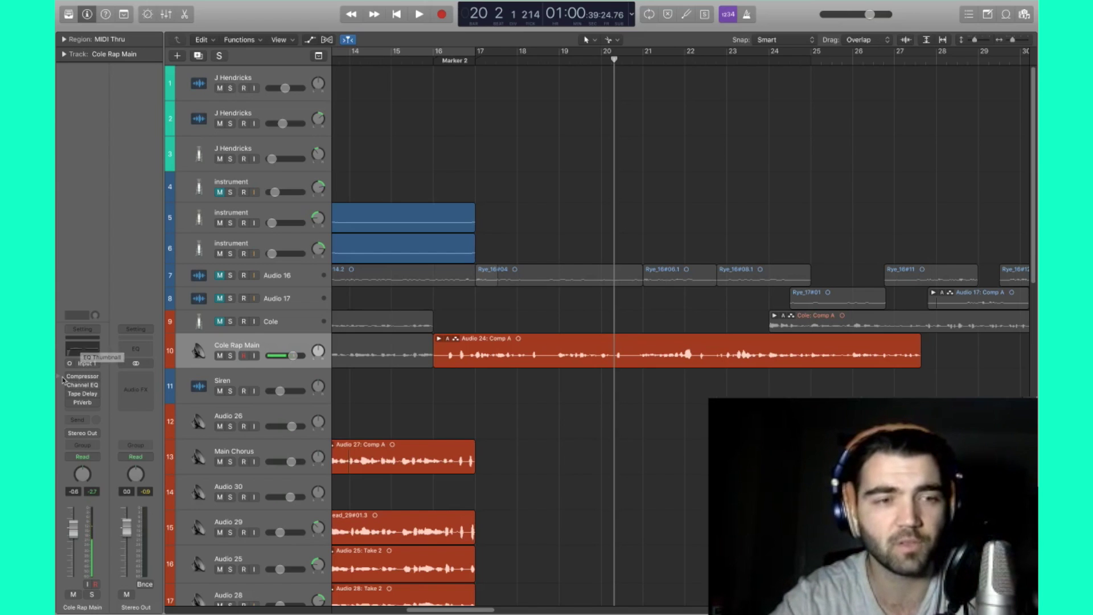
Step: Open Cole Rap Main's Channel EQ, switch it on, and move its window lower
{"action": "left_click", "coordinate": [81, 349]}
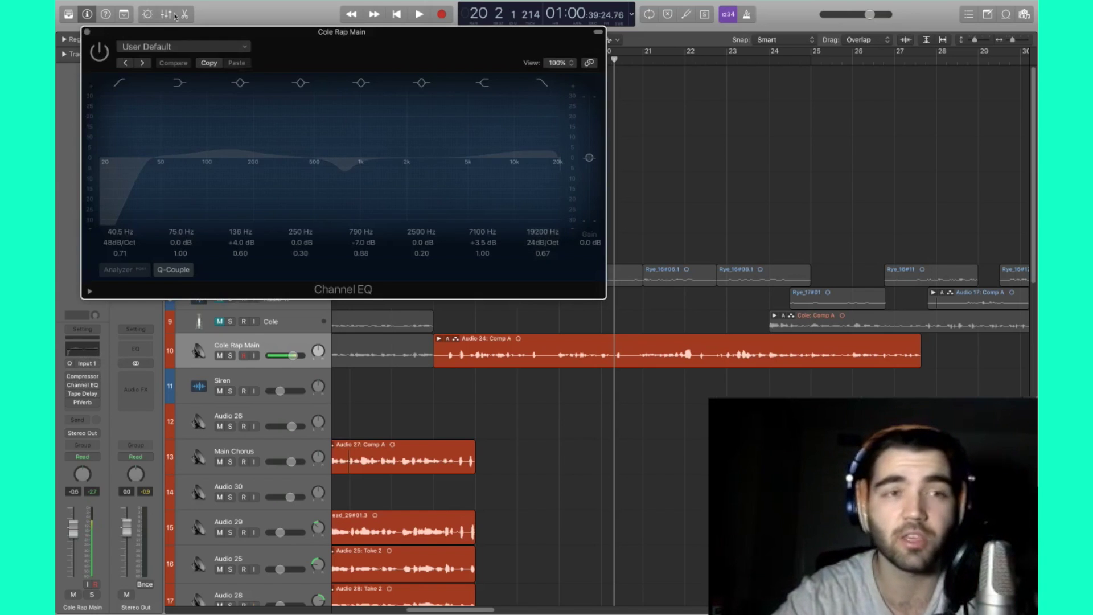
{"action": "left_click", "coordinate": [99, 51]}
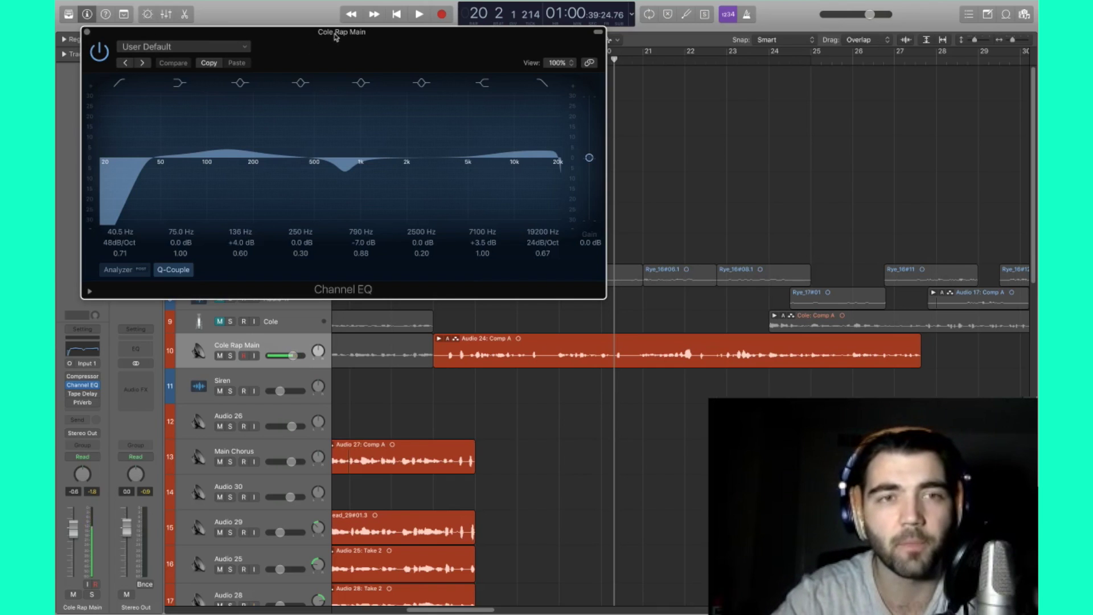
{"action": "left_click_drag", "start_coordinate": [336, 37], "coordinate": [359, 259]}
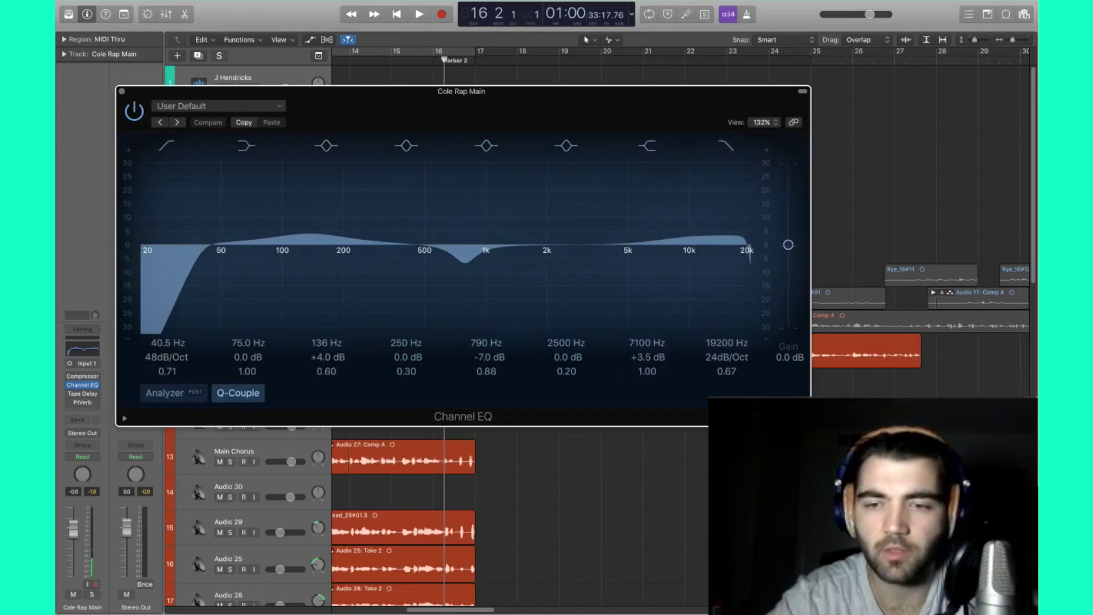
Step: Enlarge the EQ window and move the 136 Hz boost to 100 Hz at +5.5 dB
{"action": "left_click_drag", "start_coordinate": [810, 425], "coordinate": [937, 474]}
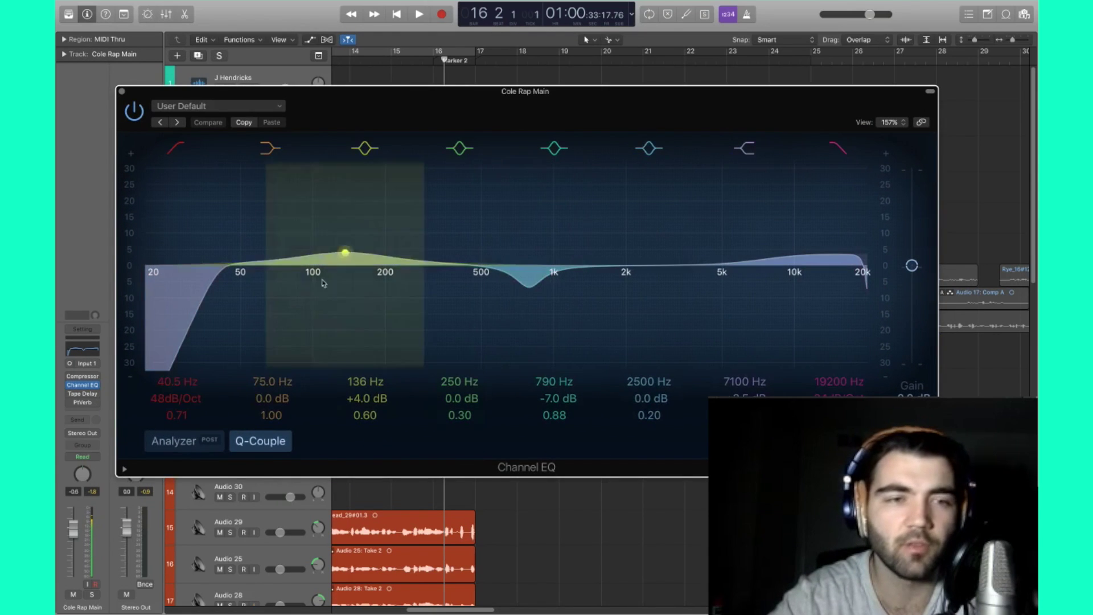
{"action": "mouse_move", "coordinate": [219, 266]}
{"action": "left_mouse_down"}
{"action": "mouse_move", "coordinate": [189, 280]}
{"action": "mouse_move", "coordinate": [218, 280]}
{"action": "left_mouse_up"}
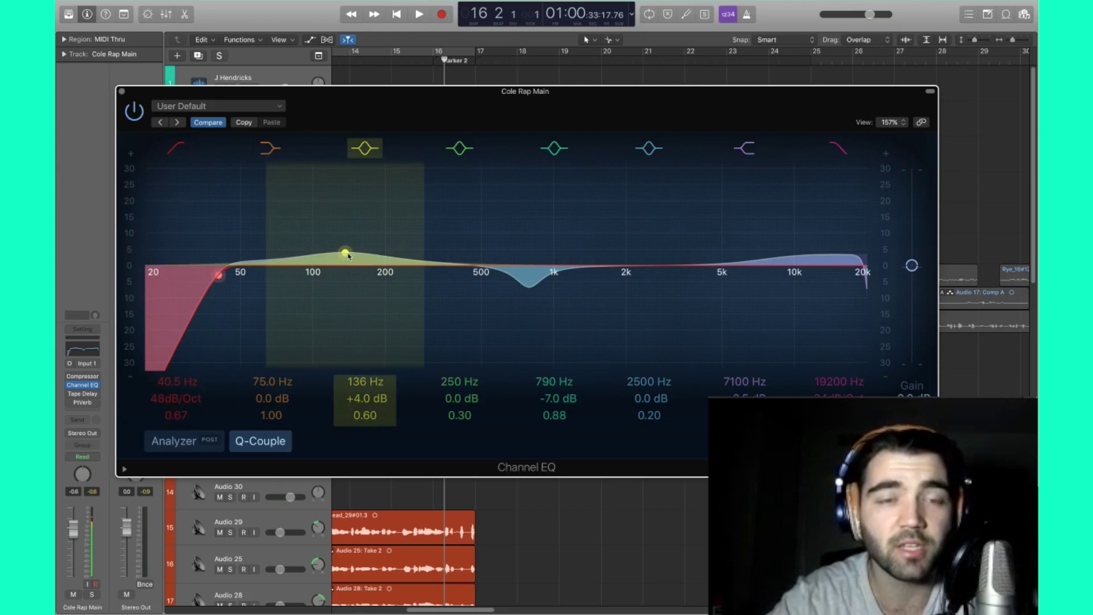
{"action": "left_click_drag", "start_coordinate": [348, 254], "coordinate": [330, 255]}
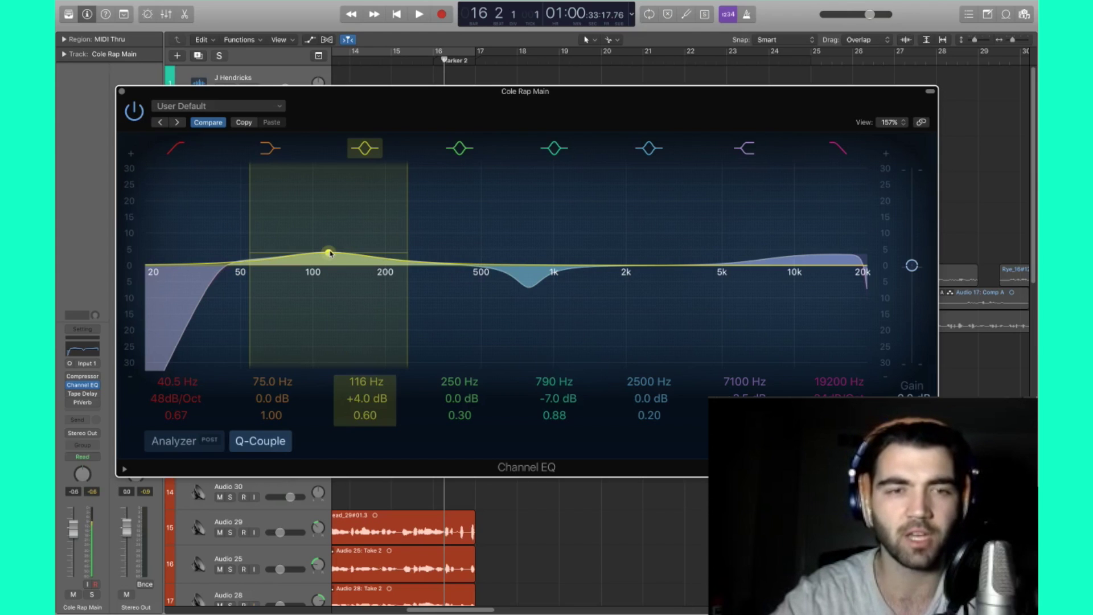
{"action": "mouse_move", "coordinate": [330, 253]}
{"action": "left_mouse_down"}
{"action": "mouse_move", "coordinate": [315, 252]}
{"action": "mouse_move", "coordinate": [311, 273]}
{"action": "mouse_move", "coordinate": [312, 247]}
{"action": "mouse_move", "coordinate": [226, 247]}
{"action": "mouse_move", "coordinate": [363, 253]}
{"action": "mouse_move", "coordinate": [383, 242]}
{"action": "mouse_move", "coordinate": [332, 259]}
{"action": "mouse_move", "coordinate": [313, 248]}
{"action": "left_mouse_up"}
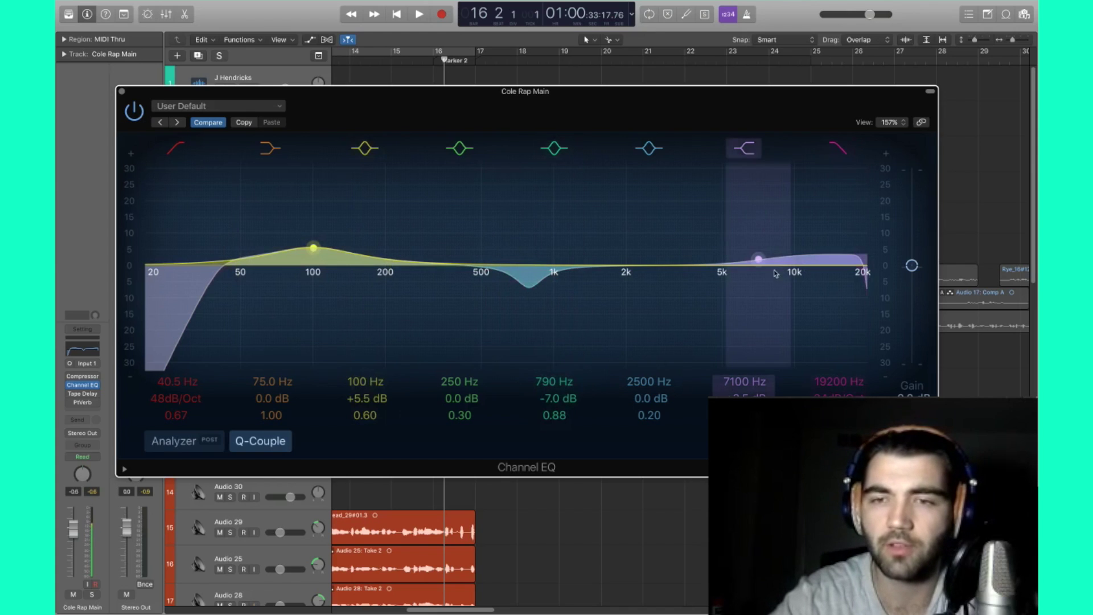
Step: Set the Channel EQ high shelf to 7000 Hz with a +4.0 dB lift
{"action": "left_click_drag", "start_coordinate": [760, 260], "coordinate": [759, 260]}
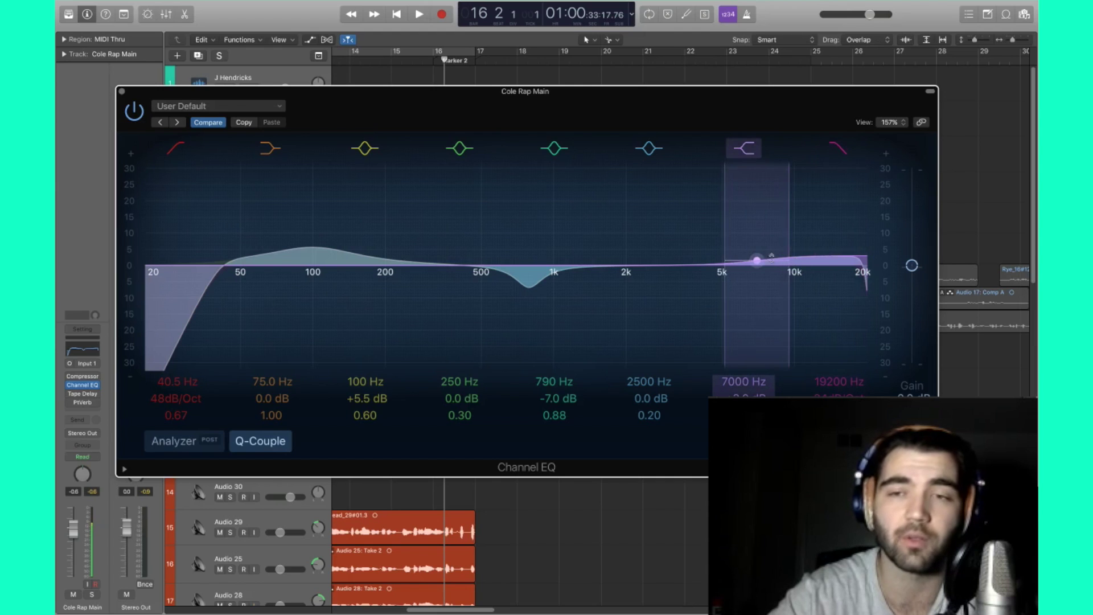
{"action": "left_click_drag", "start_coordinate": [653, 129], "coordinate": [664, 297]}
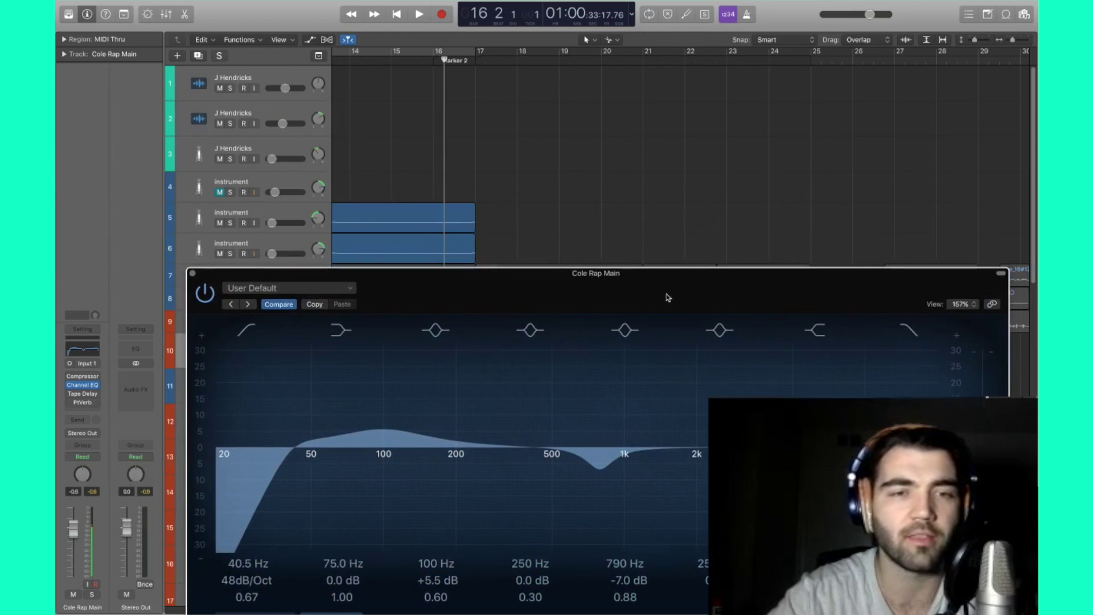
{"action": "left_click_drag", "start_coordinate": [452, 280], "coordinate": [449, 101]}
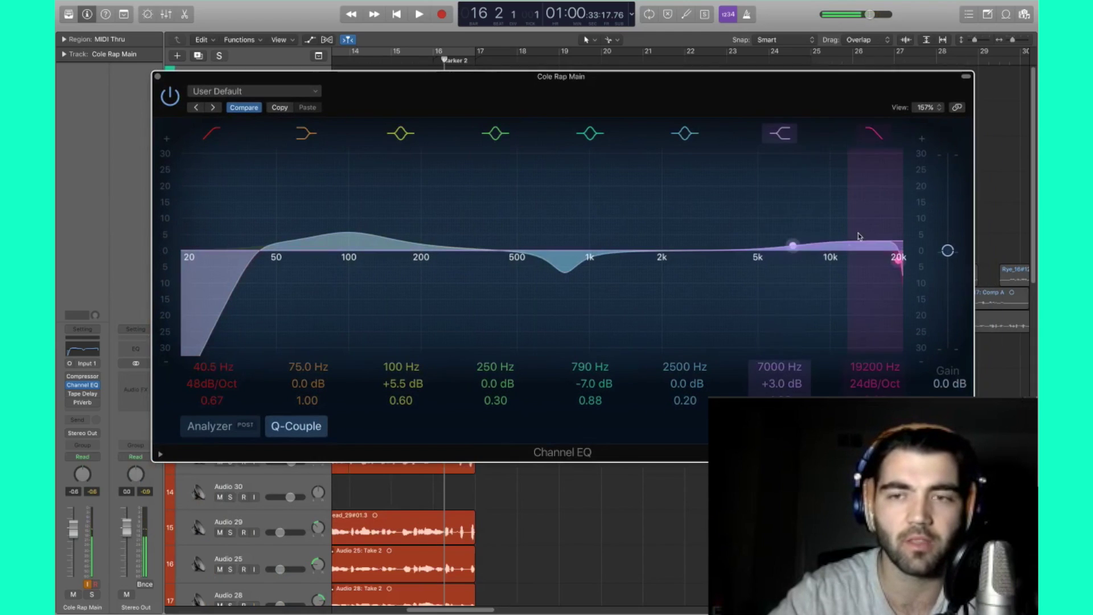
{"action": "left_click_drag", "start_coordinate": [802, 249], "coordinate": [859, 144]}
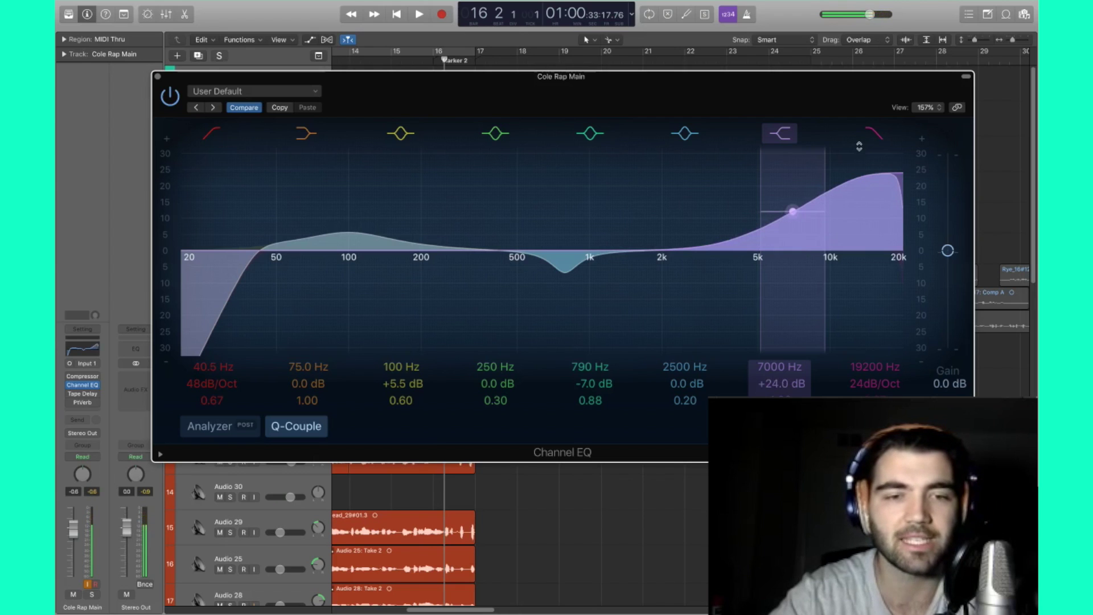
{"action": "left_click_drag", "start_coordinate": [856, 161], "coordinate": [829, 245]}
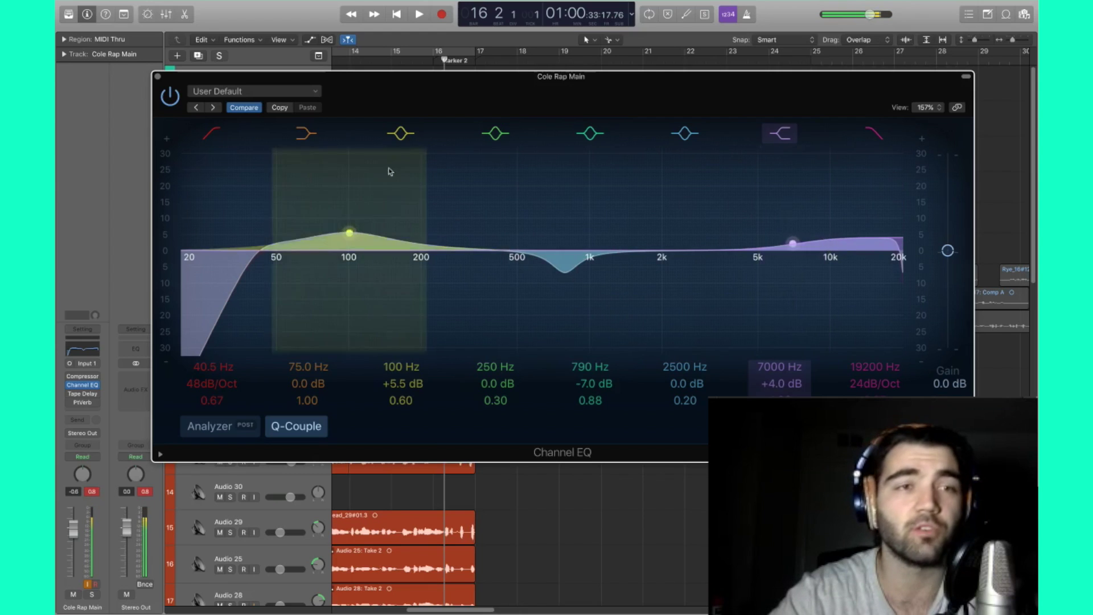
Step: Close the Channel EQ window, then reopen it
{"action": "left_click", "coordinate": [158, 77]}
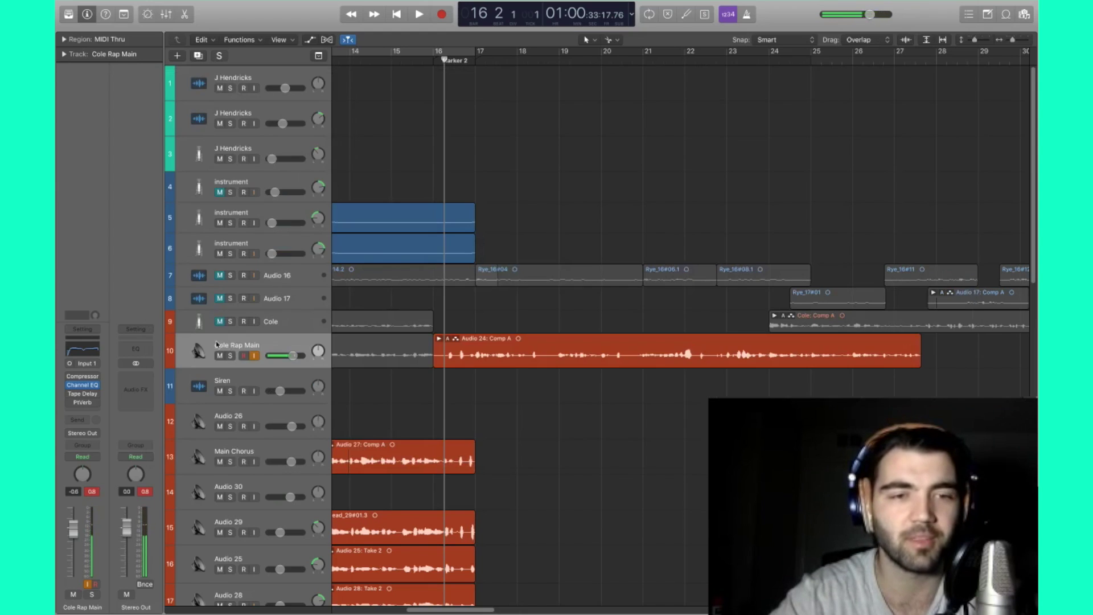
{"action": "key", "text": "v"}
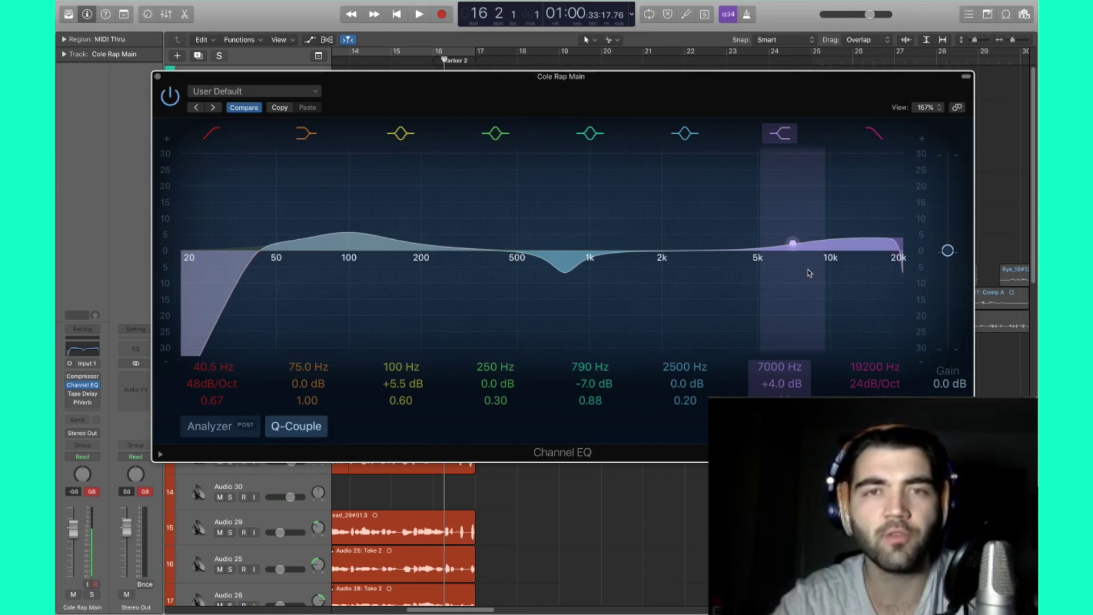
{"action": "left_click", "coordinate": [157, 77]}
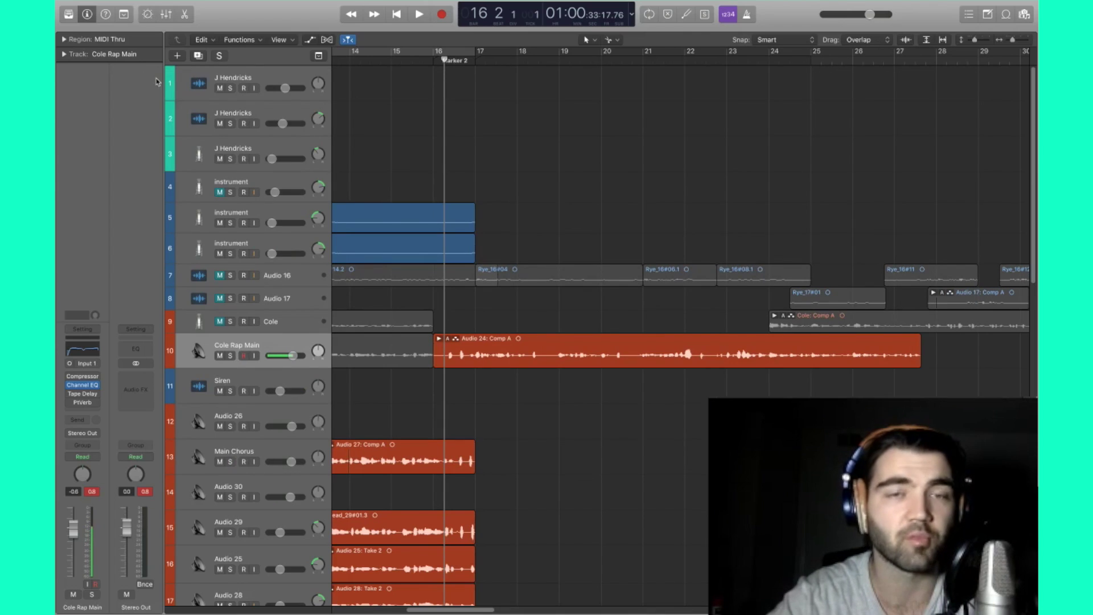
{"action": "left_click", "coordinate": [88, 354]}
Step: Move the 790 Hz mid dip down to 630 Hz at -8.5 dB
{"action": "mouse_move", "coordinate": [548, 278]}
{"action": "left_mouse_down"}
{"action": "mouse_move", "coordinate": [539, 274]}
{"action": "mouse_move", "coordinate": [562, 275]}
{"action": "mouse_move", "coordinate": [515, 274]}
{"action": "mouse_move", "coordinate": [577, 275]}
{"action": "mouse_move", "coordinate": [578, 308]}
{"action": "mouse_move", "coordinate": [565, 274]}
{"action": "left_mouse_up"}
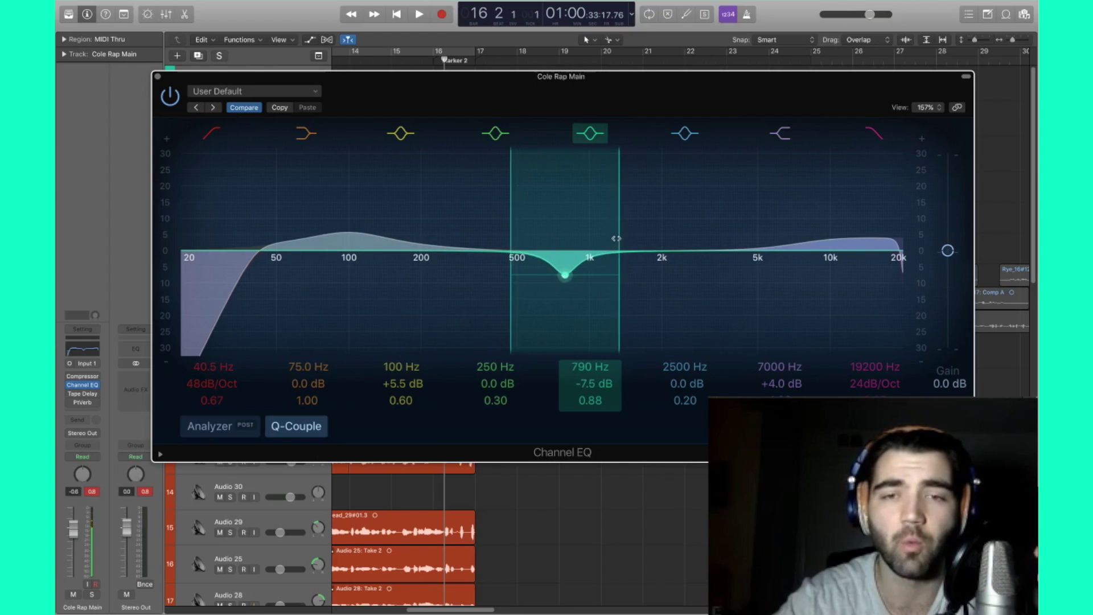
{"action": "mouse_move", "coordinate": [616, 239]}
{"action": "left_mouse_down"}
{"action": "mouse_move", "coordinate": [639, 236]}
{"action": "mouse_move", "coordinate": [626, 238]}
{"action": "left_mouse_up"}
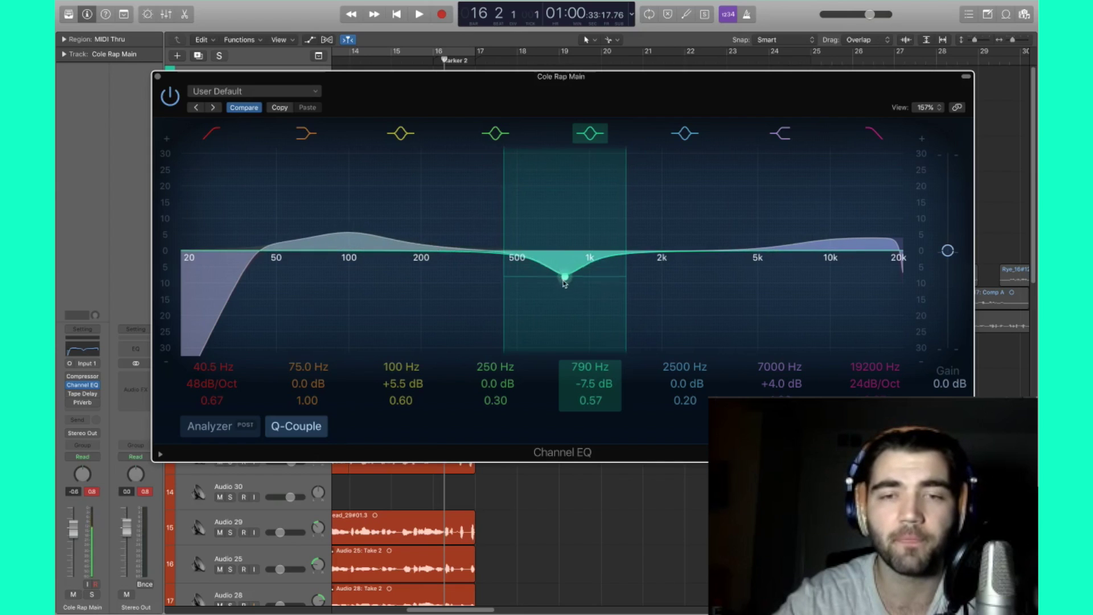
{"action": "left_click_drag", "start_coordinate": [563, 281], "coordinate": [536, 279]}
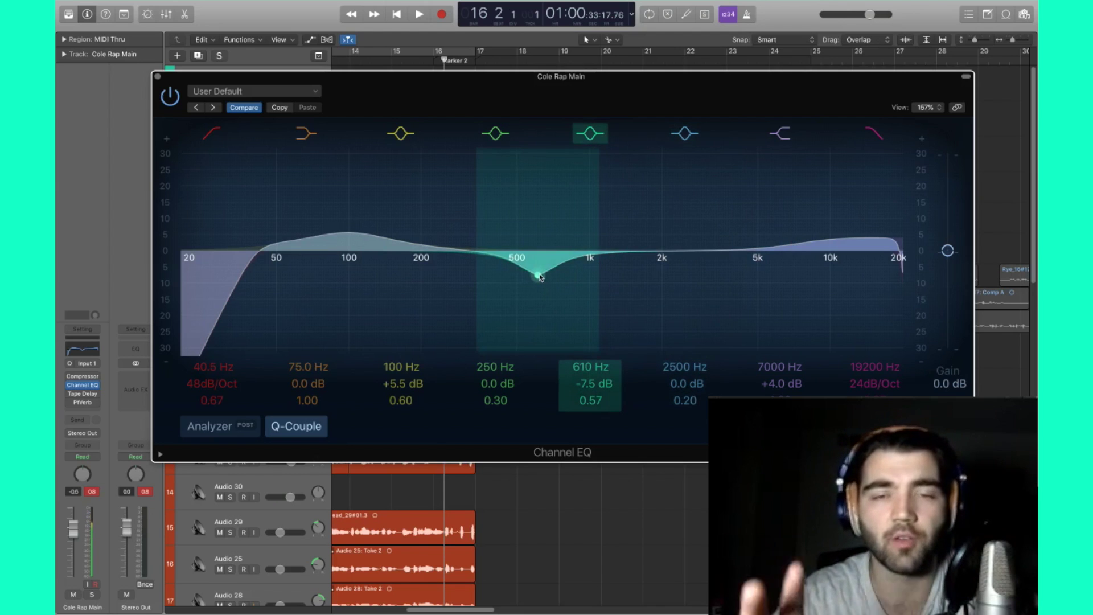
{"action": "left_click_drag", "start_coordinate": [539, 277], "coordinate": [544, 283]}
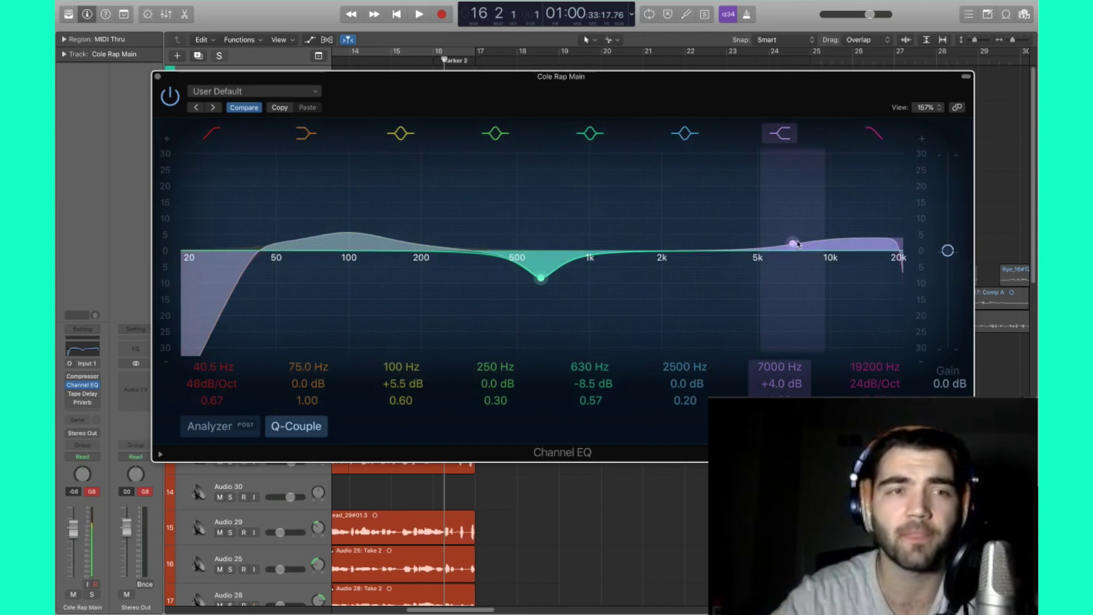
Step: Compare the Channel EQ bypassed and active, then close its window
{"action": "left_click", "coordinate": [171, 95]}
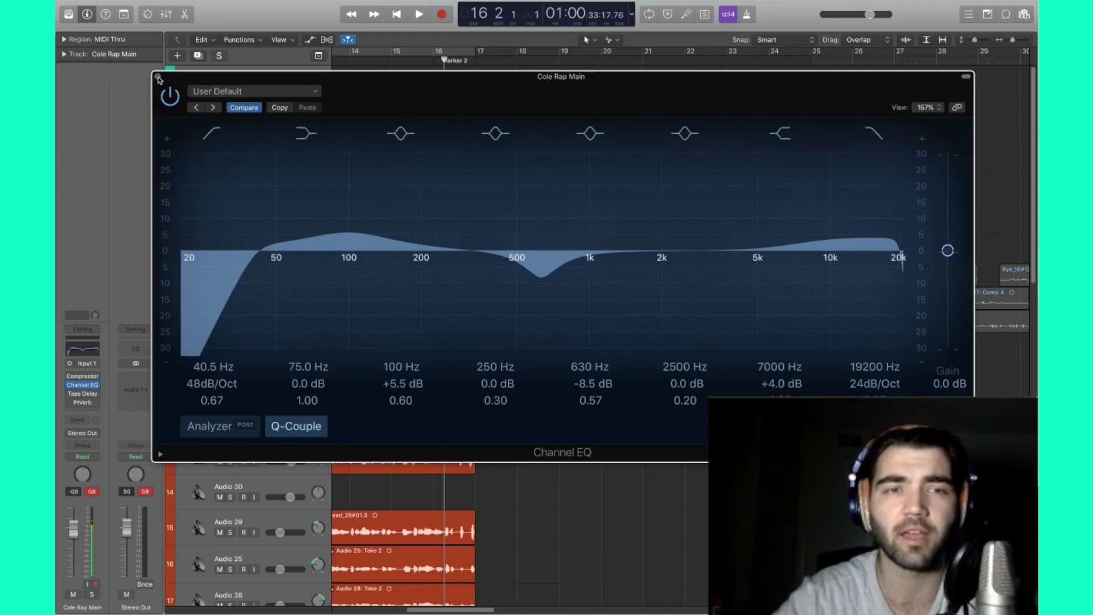
{"action": "left_click", "coordinate": [162, 100]}
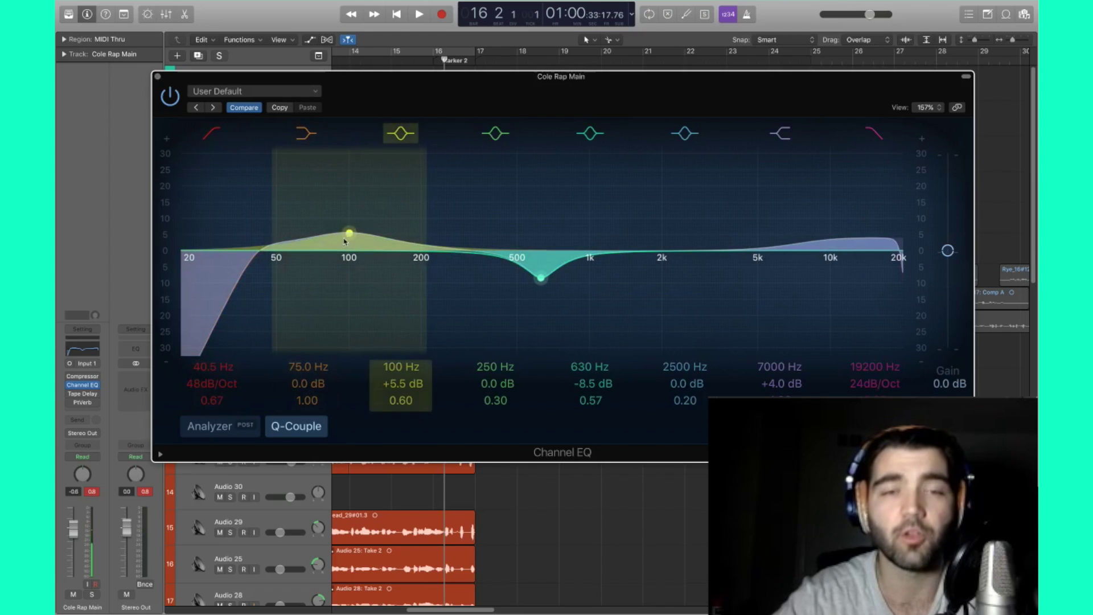
{"action": "left_click", "coordinate": [170, 96]}
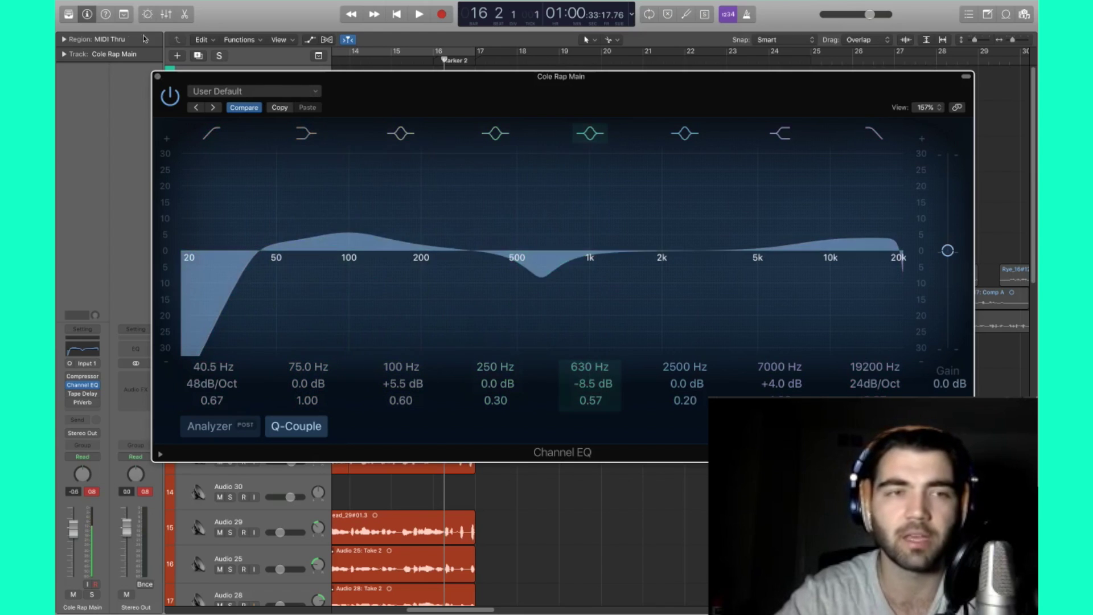
{"action": "left_click", "coordinate": [156, 75]}
{"action": "mouse_move", "coordinate": [70, 380]}
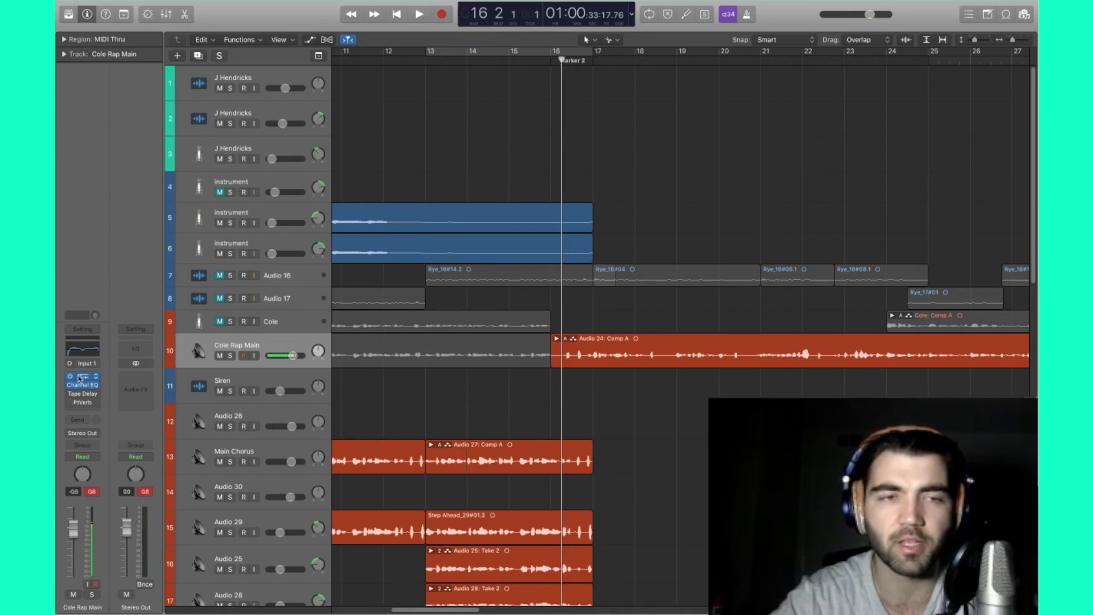
{"action": "left_click", "coordinate": [79, 378]}
{"action": "left_click", "coordinate": [164, 48]}
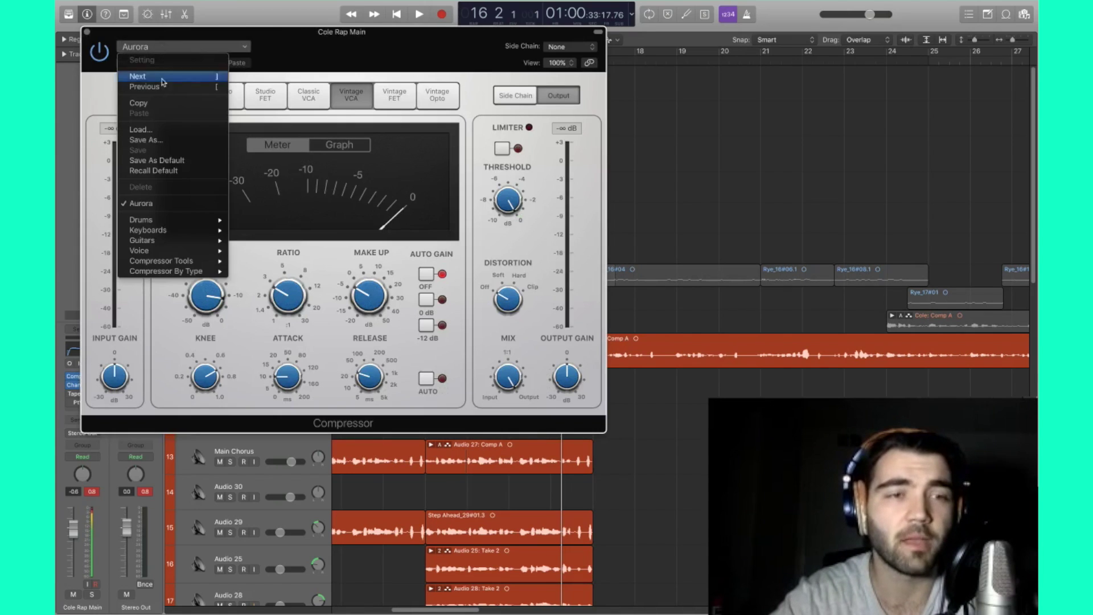
{"action": "mouse_move", "coordinate": [143, 252]}
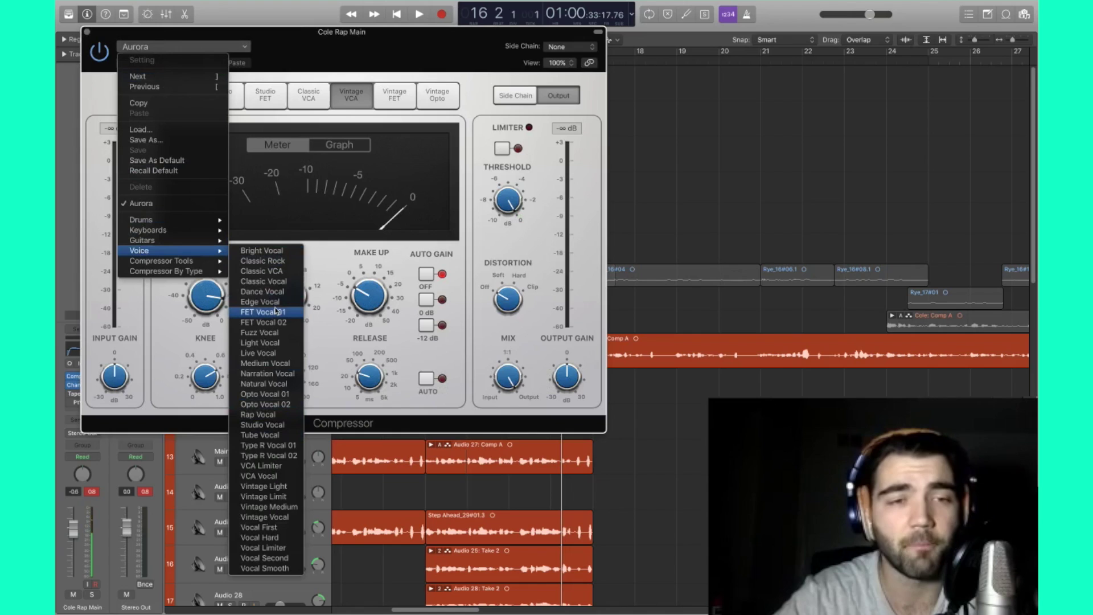
{"action": "left_click", "coordinate": [341, 49]}
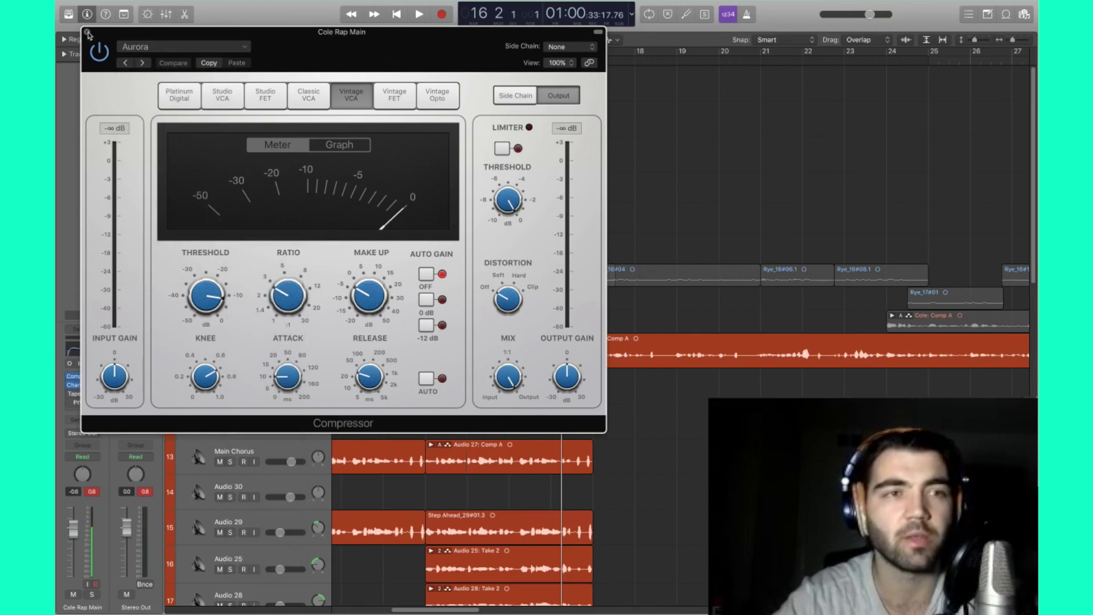
{"action": "left_click", "coordinate": [88, 33]}
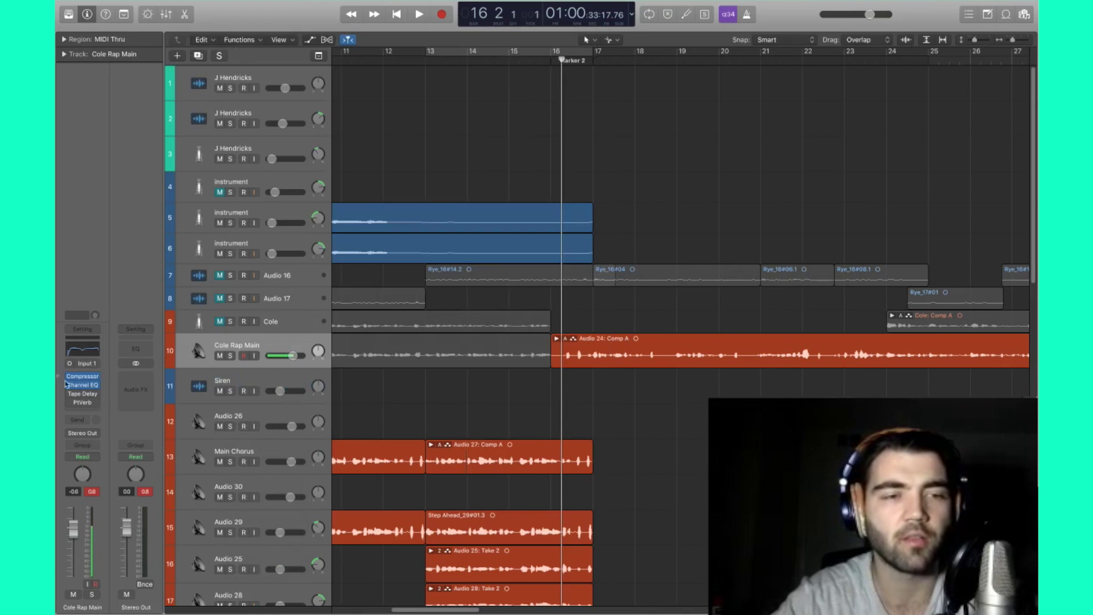
Step: Re-enable the PtVerb reverb and open the Tape Delay window
{"action": "mouse_move", "coordinate": [85, 398]}
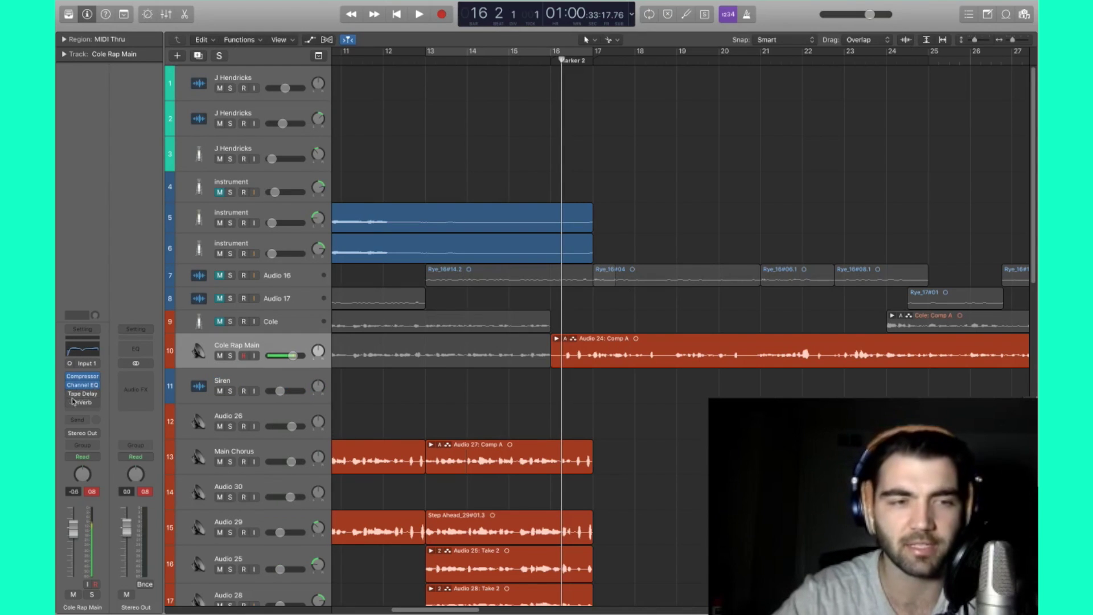
{"action": "left_click", "coordinate": [70, 395]}
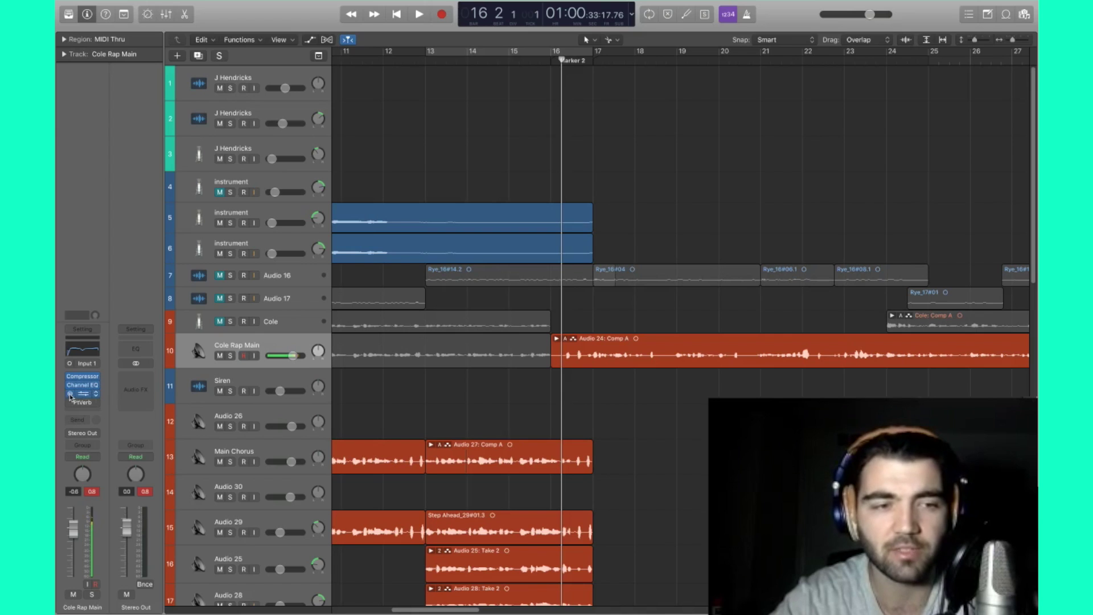
{"action": "left_click", "coordinate": [84, 394]}
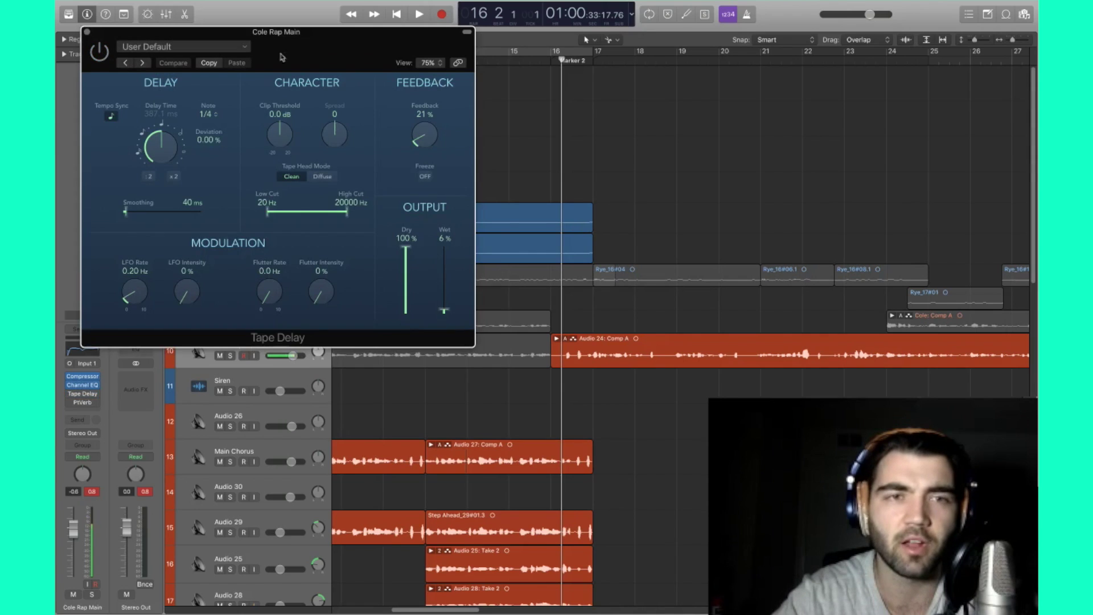
{"action": "left_click_drag", "start_coordinate": [290, 57], "coordinate": [316, 449]}
Step: Solo Cole Rap Main, audition its 1/4-note tape delay from Marker 2, then close it
{"action": "key", "text": "space"}
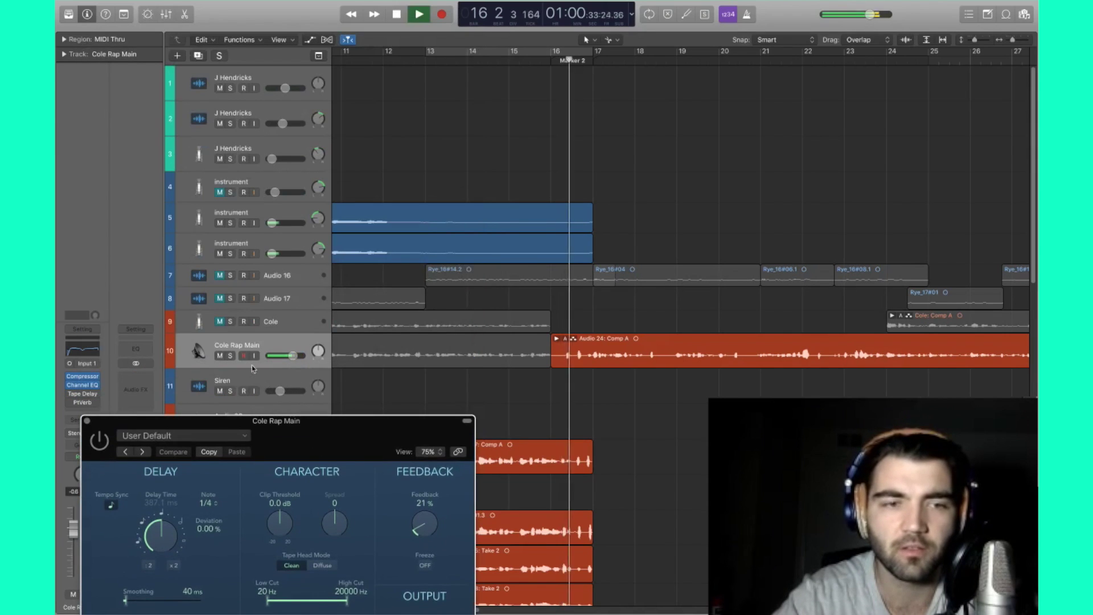
{"action": "key", "text": "s"}
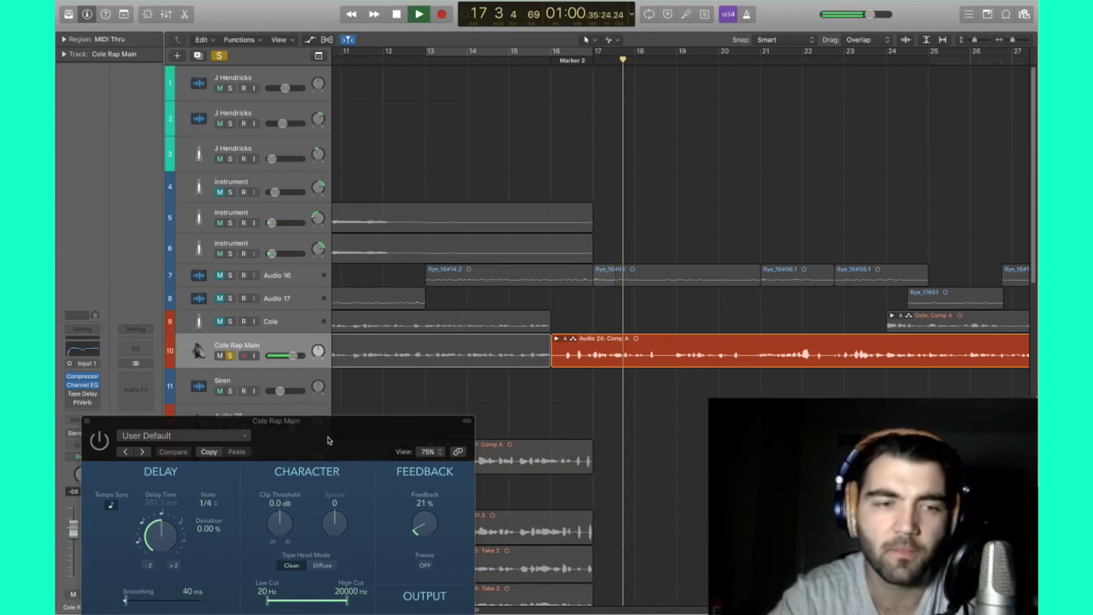
{"action": "key", "text": "space"}
{"action": "left_click_drag", "start_coordinate": [302, 433], "coordinate": [308, 335]}
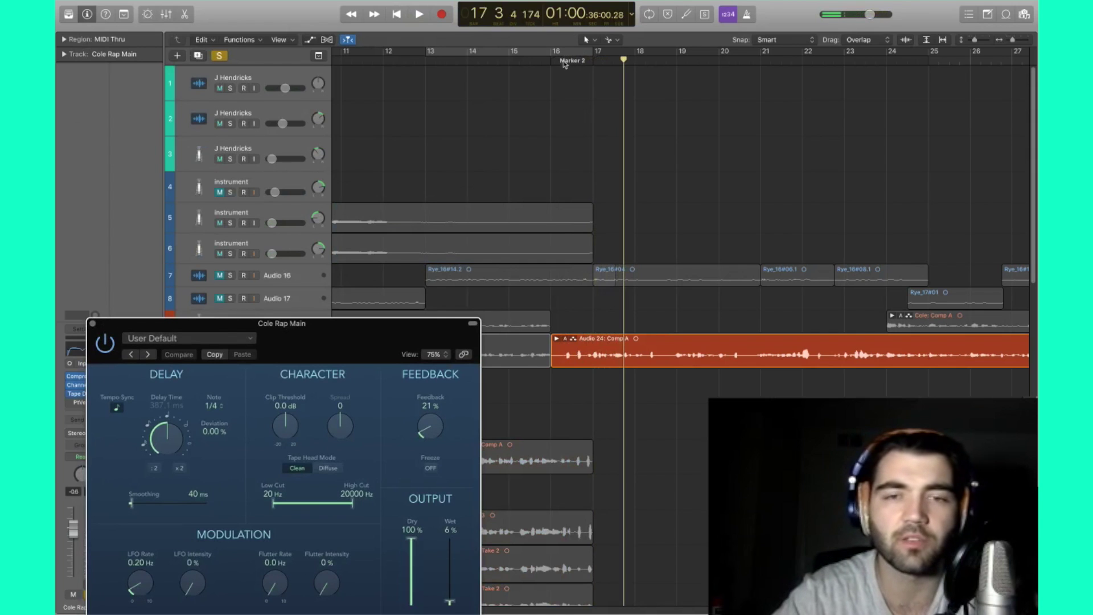
{"action": "left_click", "coordinate": [563, 59]}
{"action": "key", "text": "space"}
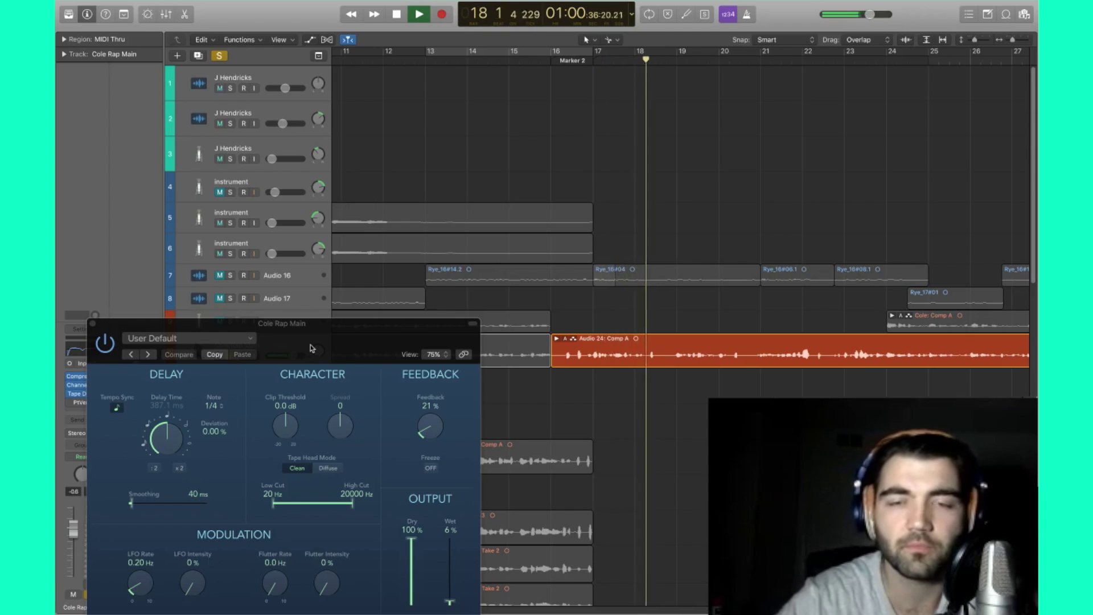
{"action": "key", "text": "space"}
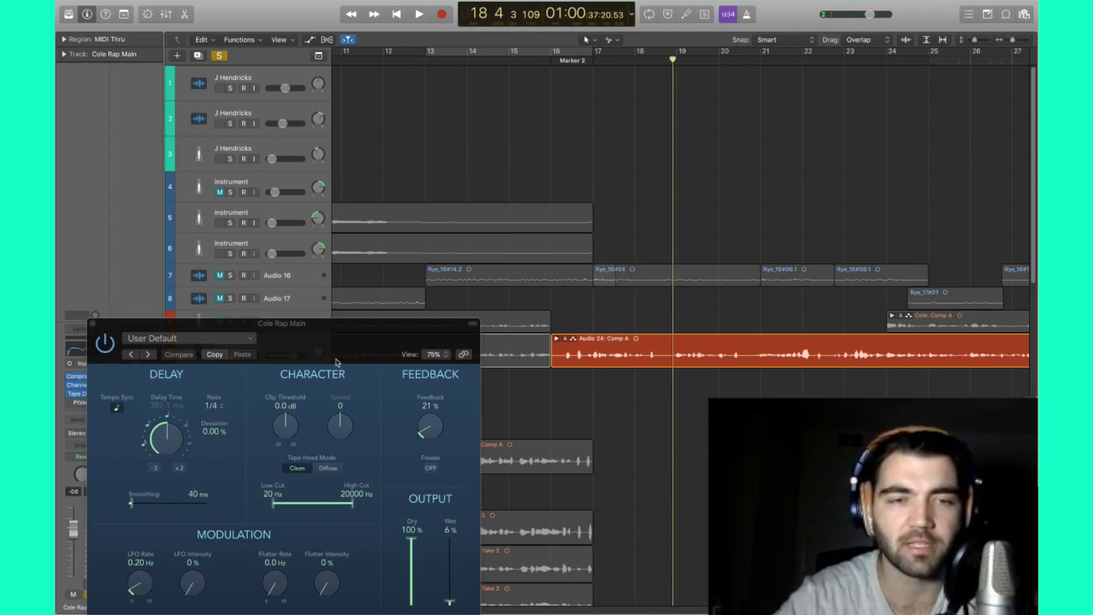
{"action": "left_click_drag", "start_coordinate": [351, 333], "coordinate": [385, 194]}
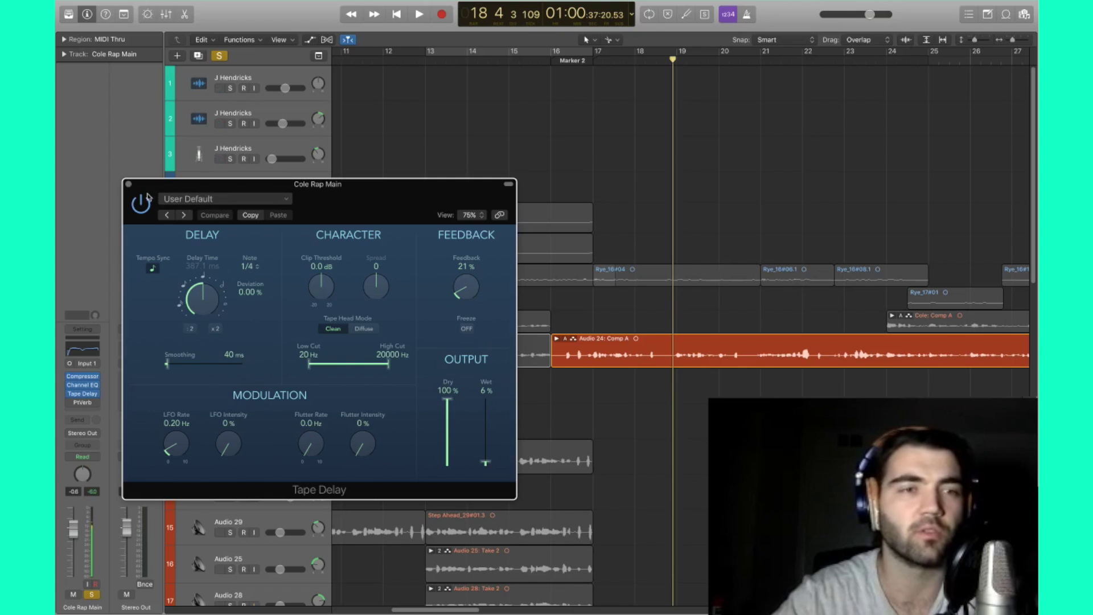
{"action": "left_click", "coordinate": [128, 184]}
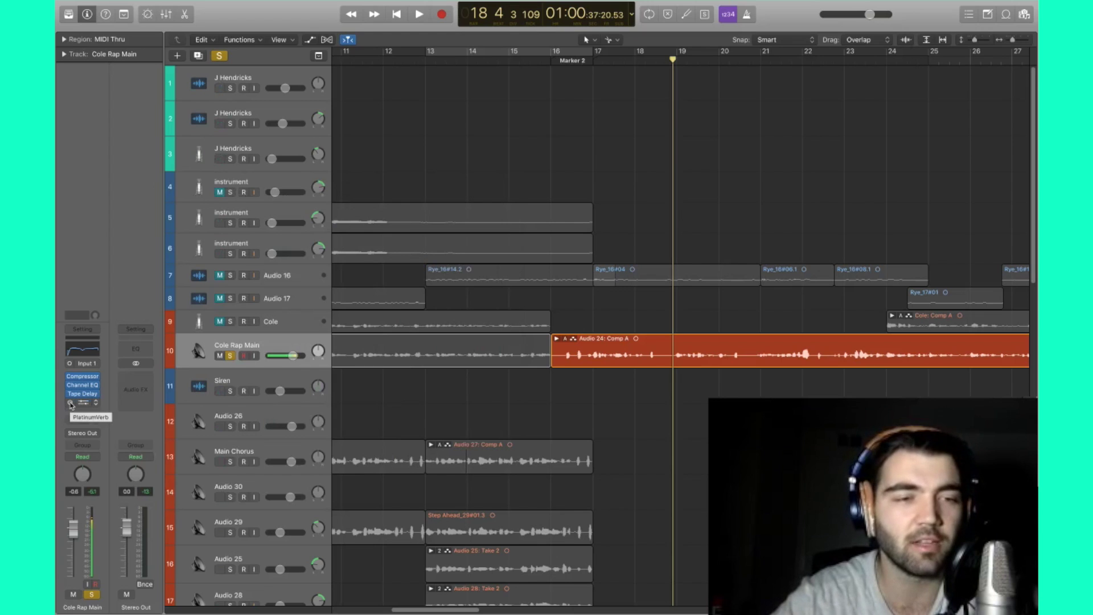
Step: Audition the PlatinumVerb (100% dry, 6% wet) on the soloed vocal, then close it
{"action": "left_click", "coordinate": [83, 403]}
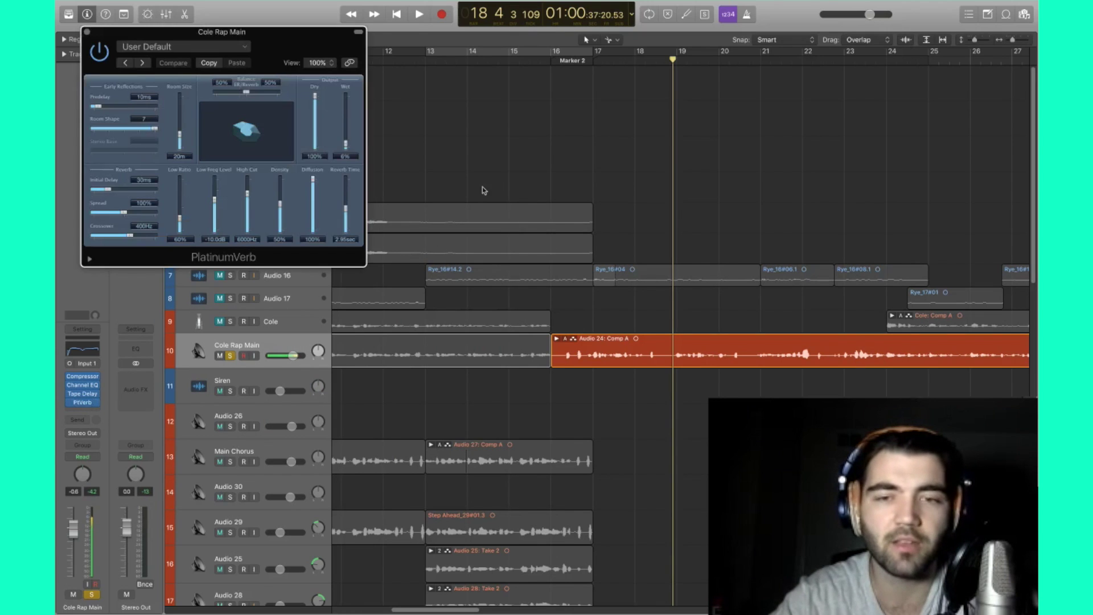
{"action": "key", "text": "space"}
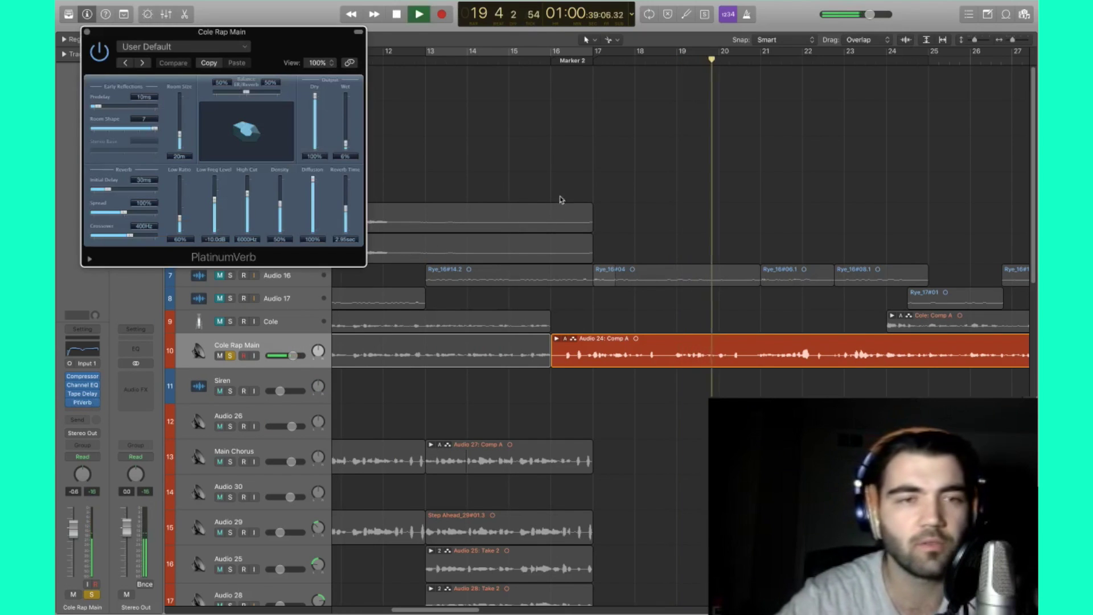
{"action": "key", "text": "space"}
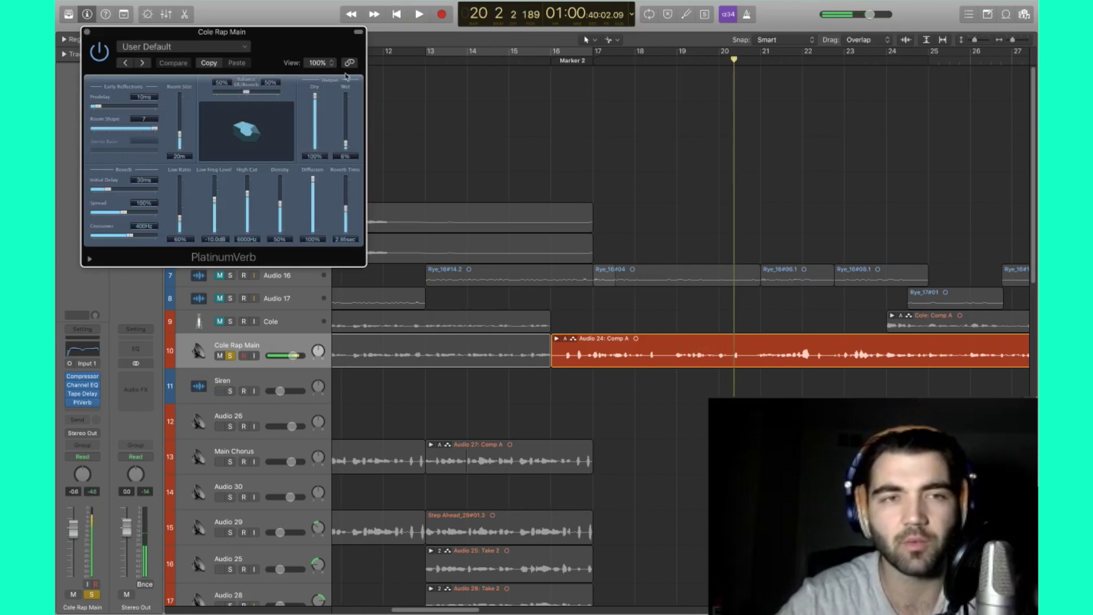
{"action": "left_click", "coordinate": [87, 33]}
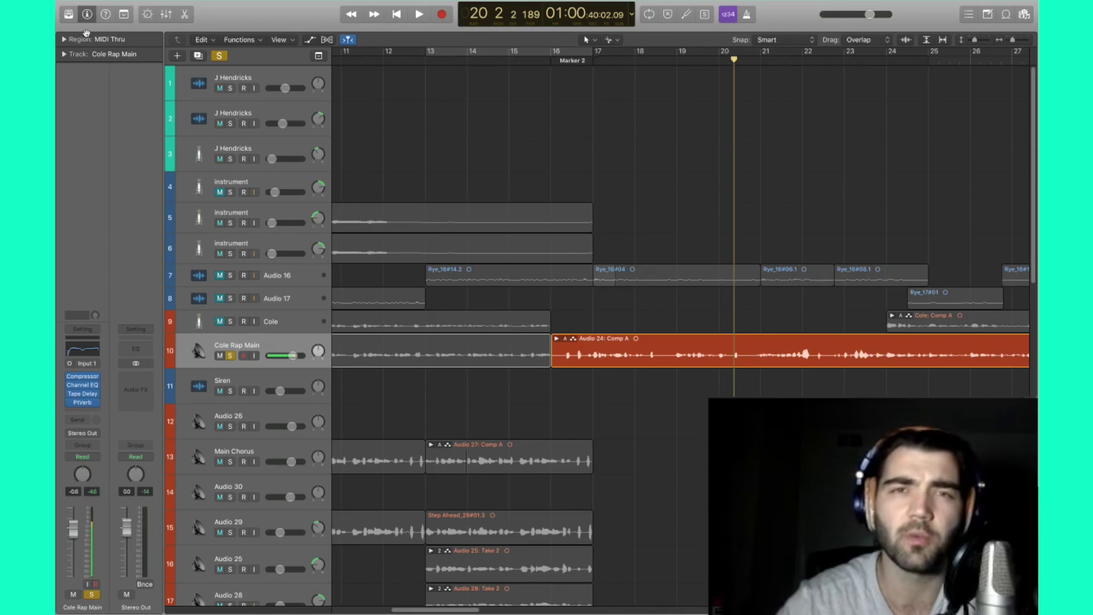
Step: Turn soloing off and play the full mix from bar 15
{"action": "left_click", "coordinate": [221, 57]}
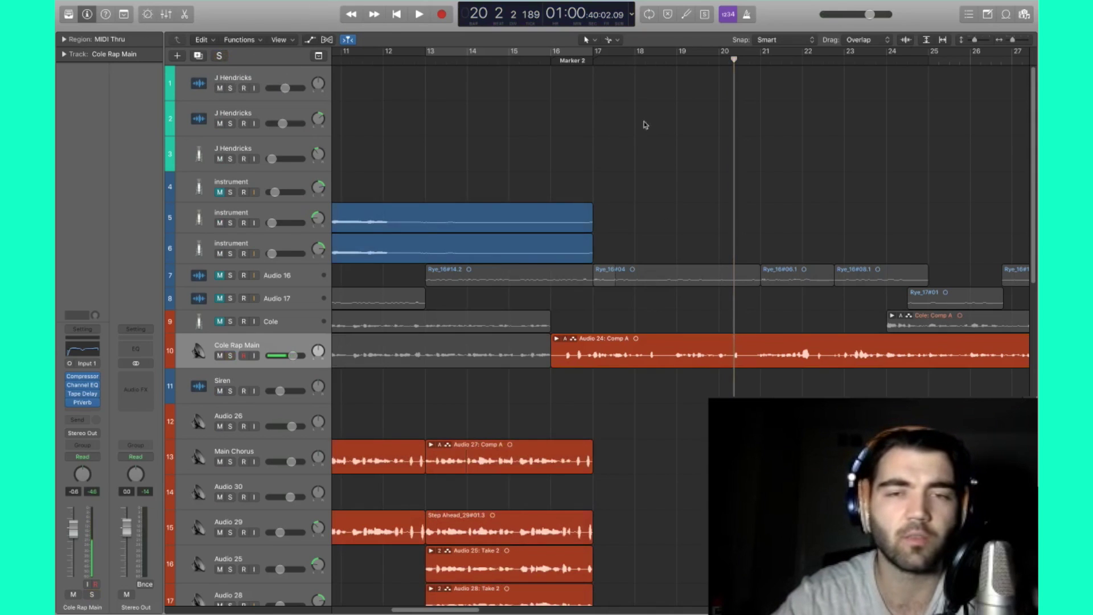
{"action": "left_click", "coordinate": [518, 60]}
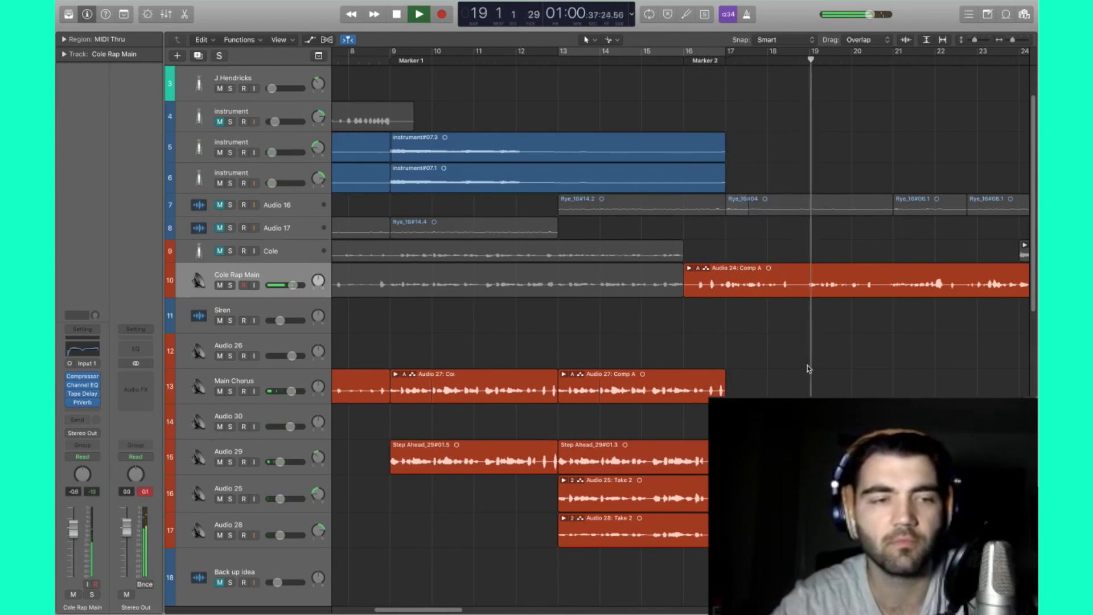
{"action": "key", "text": "space"}
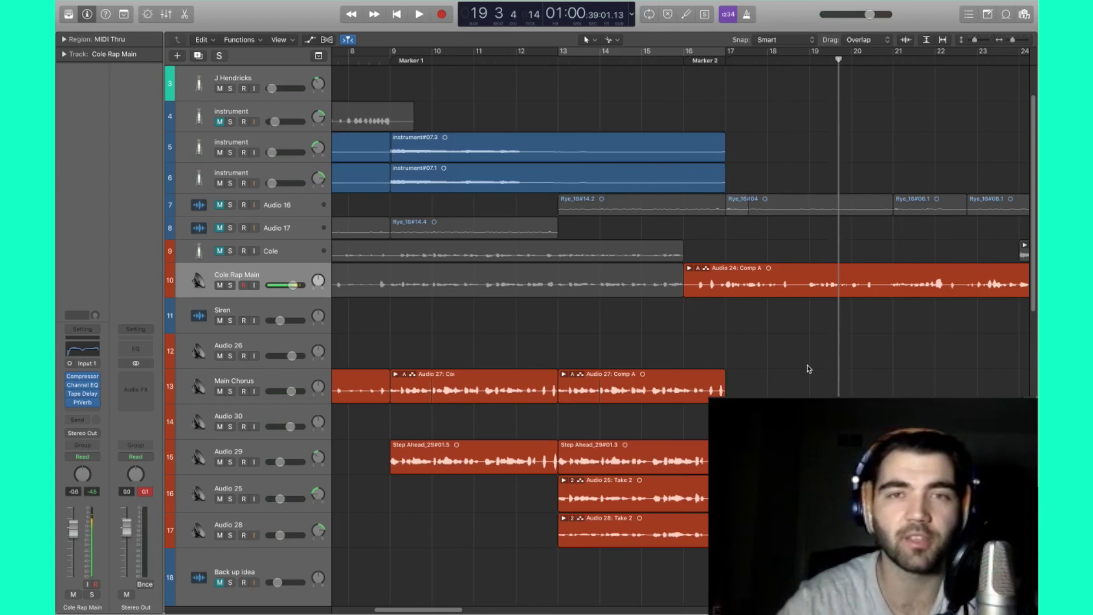